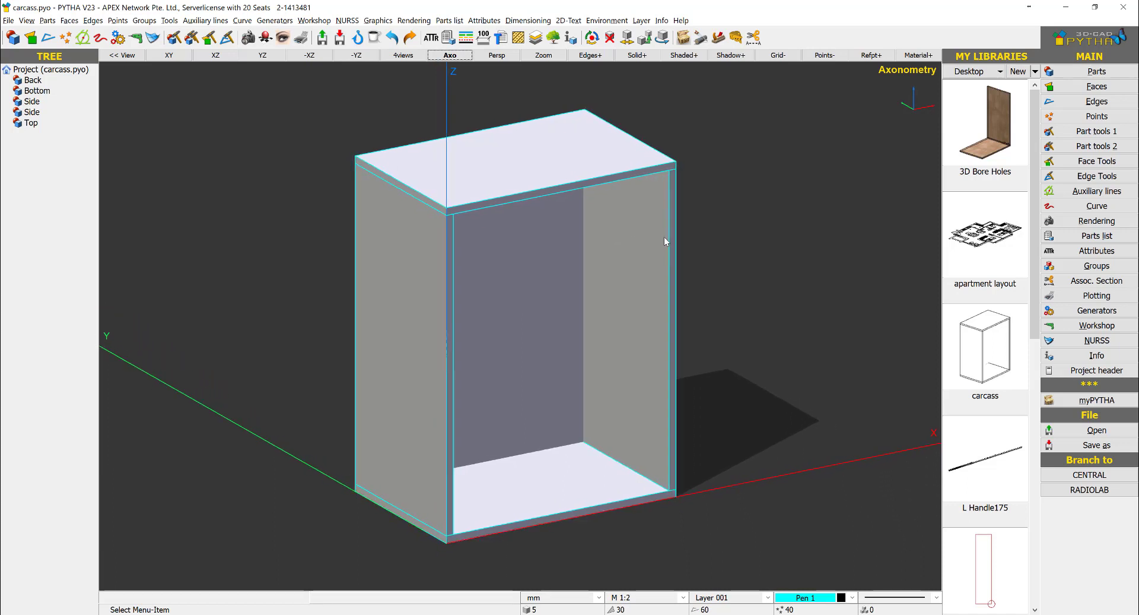
# Step: Open the attributes of the carcass's right side panel and keep the dialog clear of the model
pyautogui.scroll(2, 680, 220)
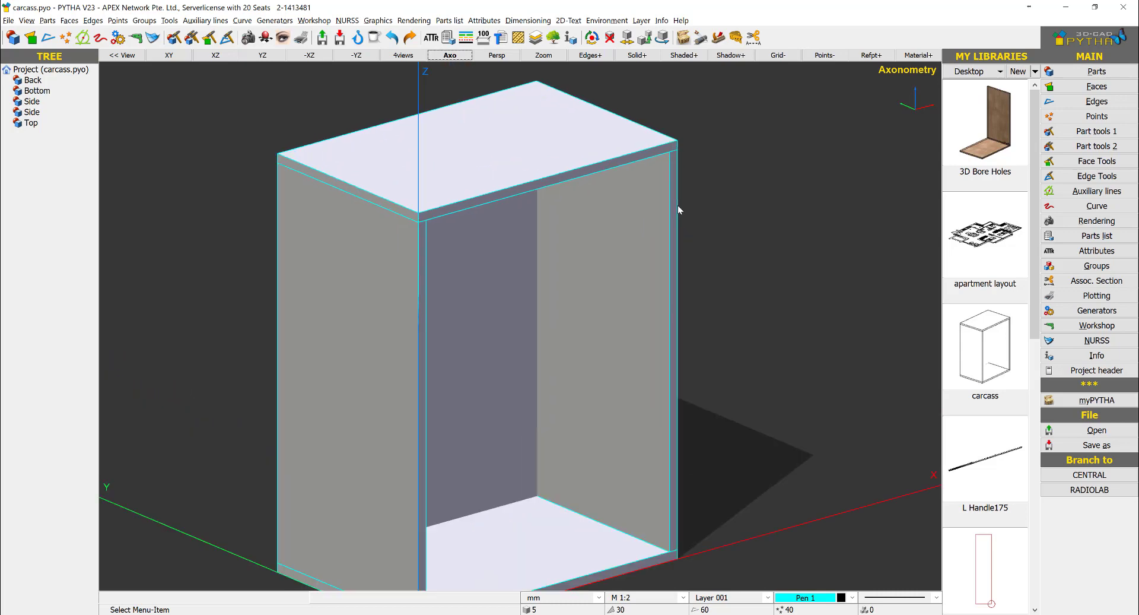
pyautogui.scroll(1, 676, 206)
pyautogui.rightClick(674, 204)
pyautogui.press('Escape')
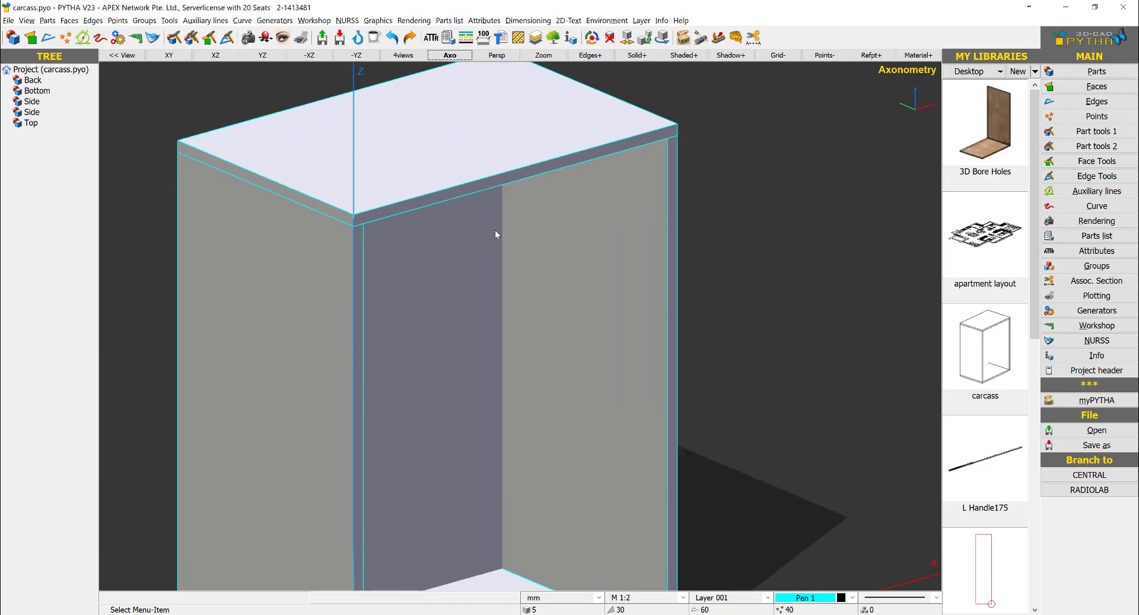
pyautogui.scroll(-2, 597, 305)
pyautogui.rightClick(645, 268)
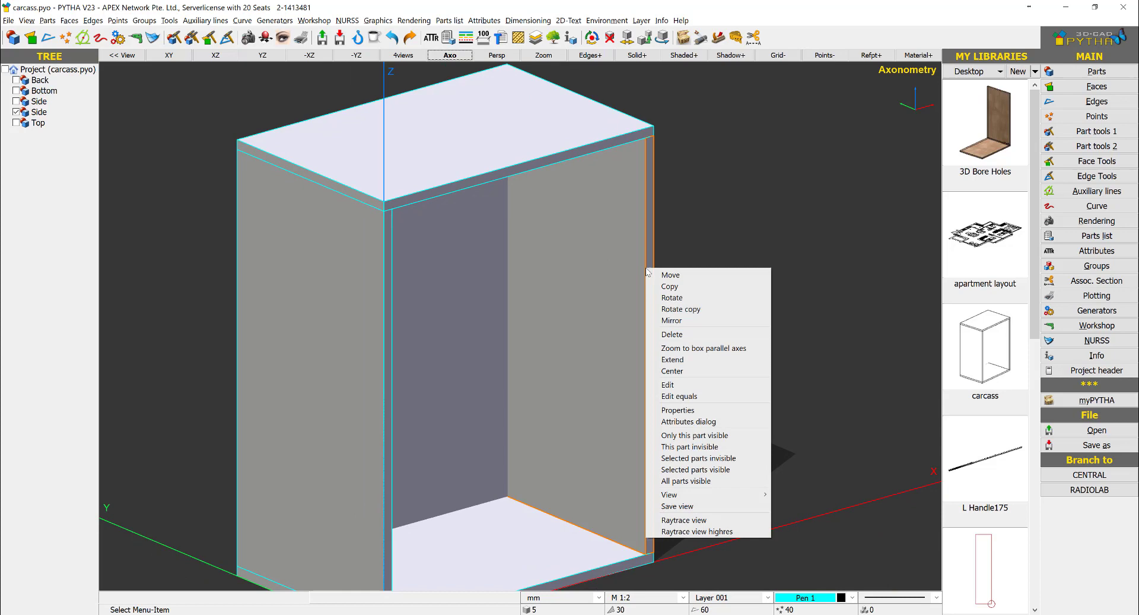
pyautogui.click(684, 421)
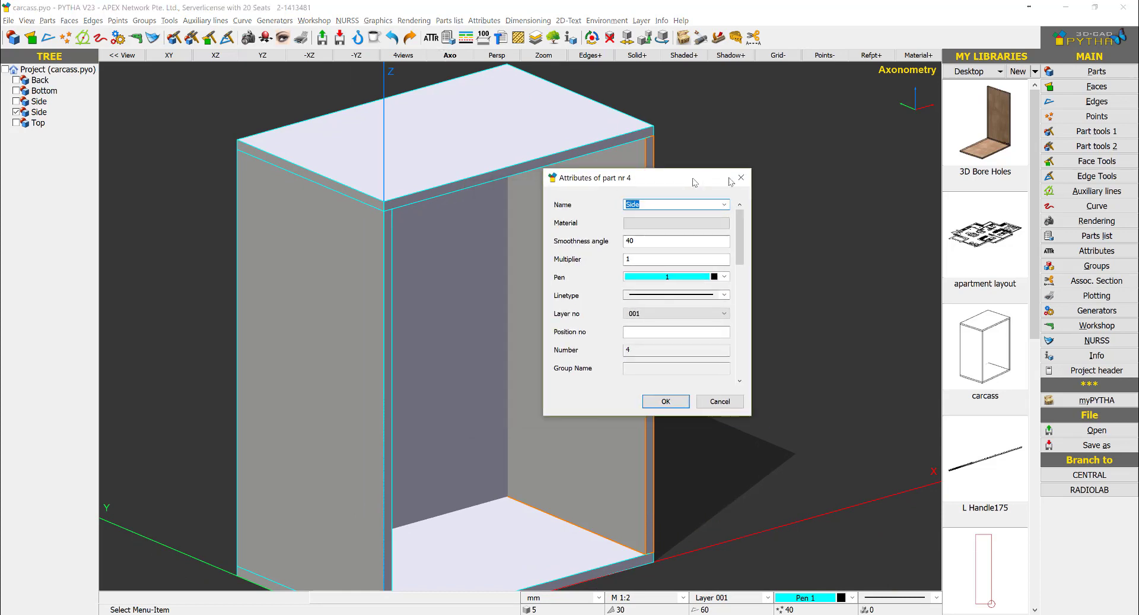
pyautogui.moveTo(695, 182); pyautogui.dragTo(827, 169)
pyautogui.scroll(-2, 827, 268)
pyautogui.scroll(2, 827, 268)
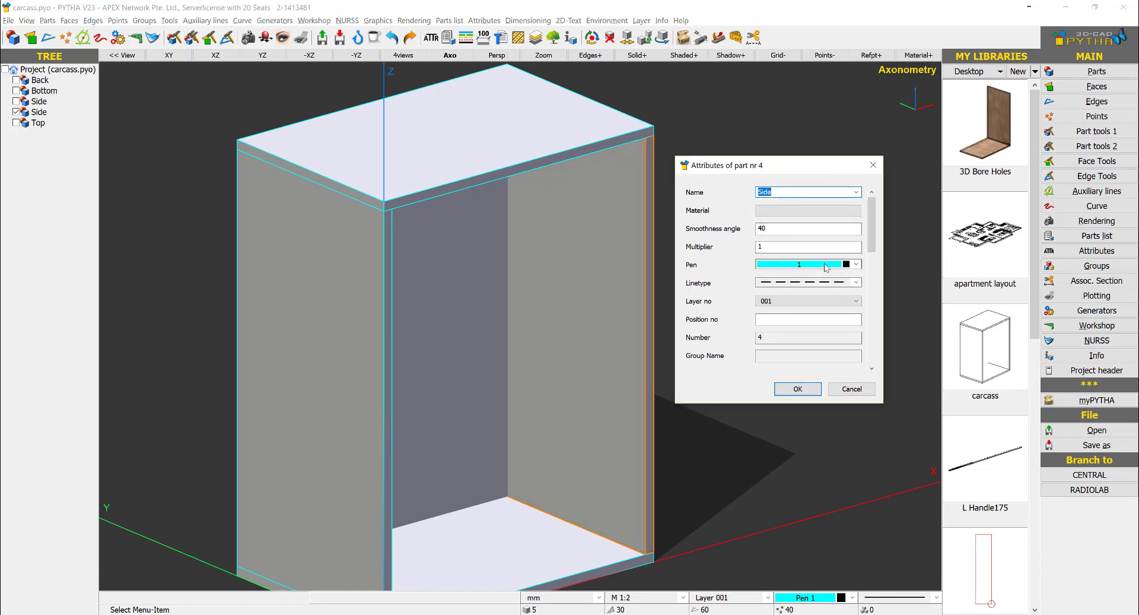
# Step: Locate the face coat attributes of the side panel, enter a coating for Fcoat 1 and accept the attributes
pyautogui.scroll(-4, 840, 315)
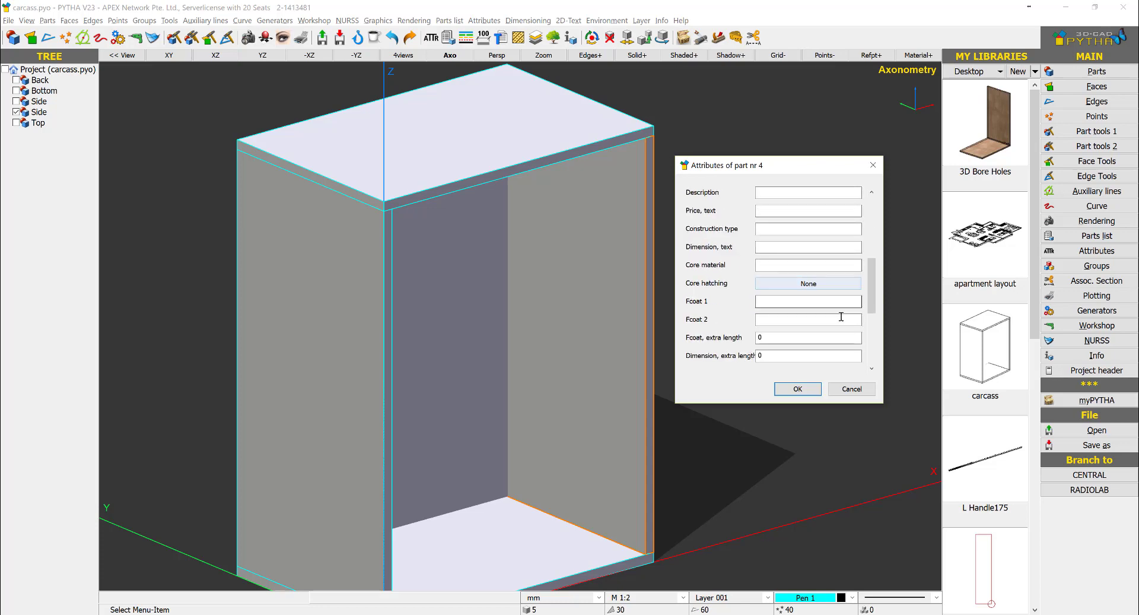
pyautogui.click(793, 309)
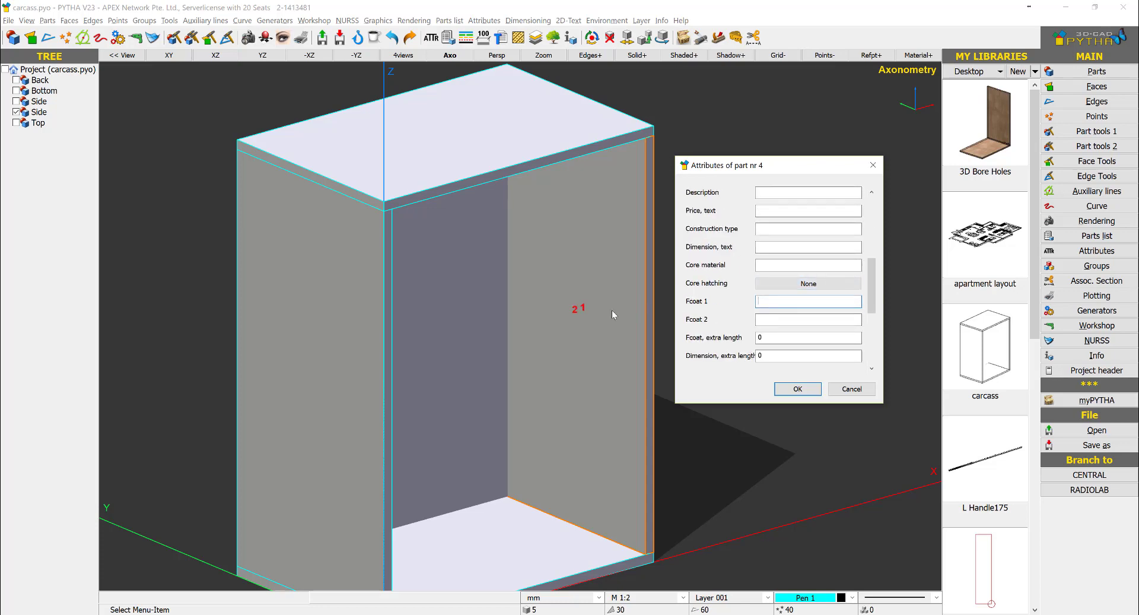
pyautogui.scroll(3, 611, 309)
pyautogui.scroll(-3, 577, 303)
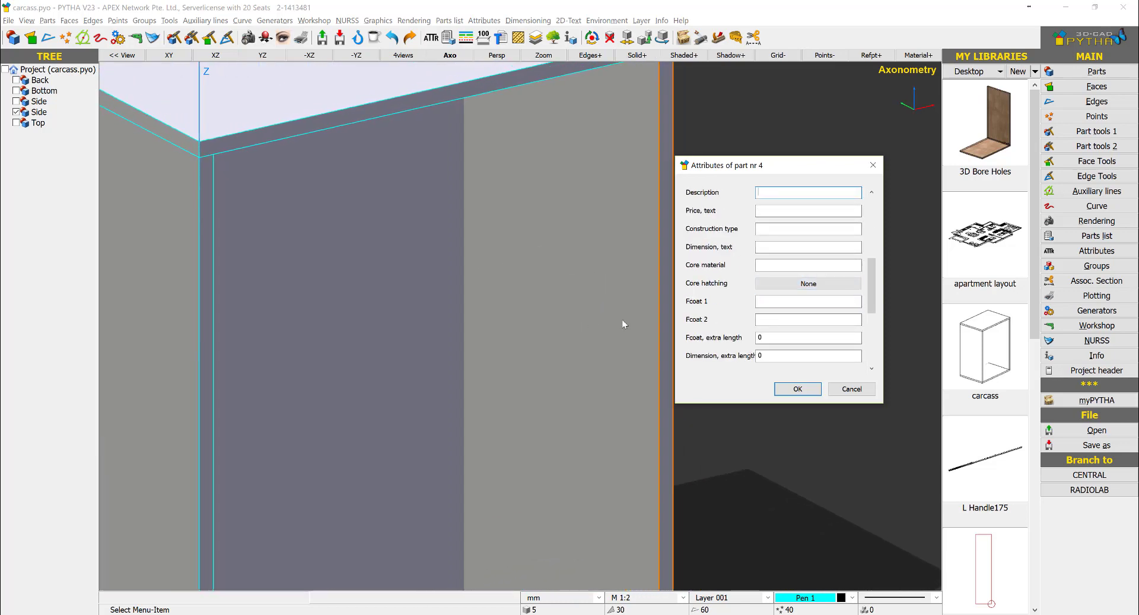
pyautogui.click(773, 303)
pyautogui.scroll(-3, 633, 365)
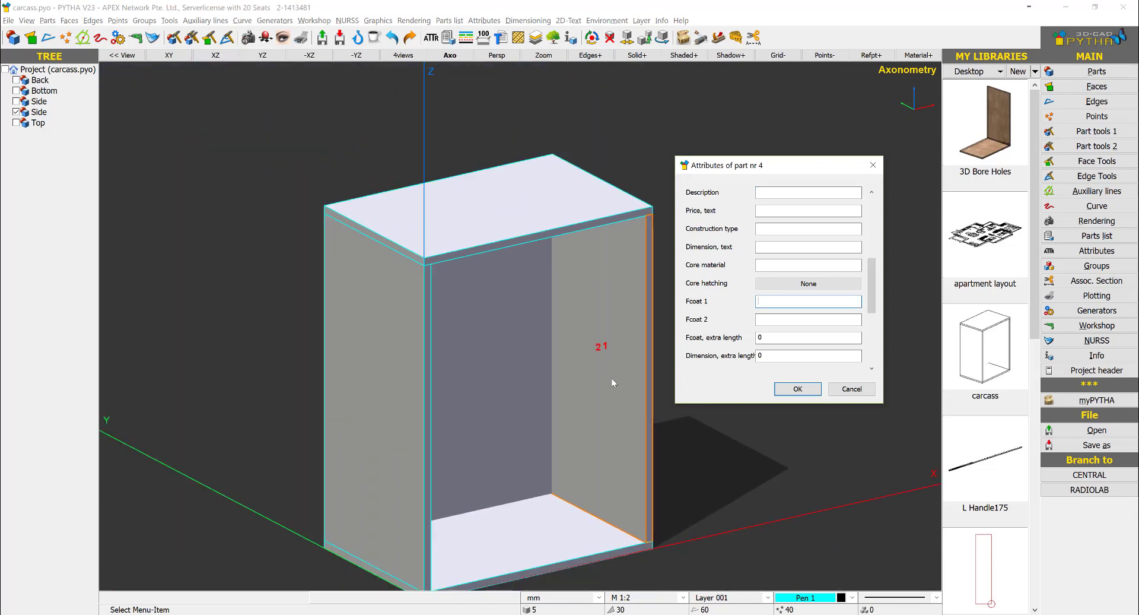
pyautogui.click(766, 302)
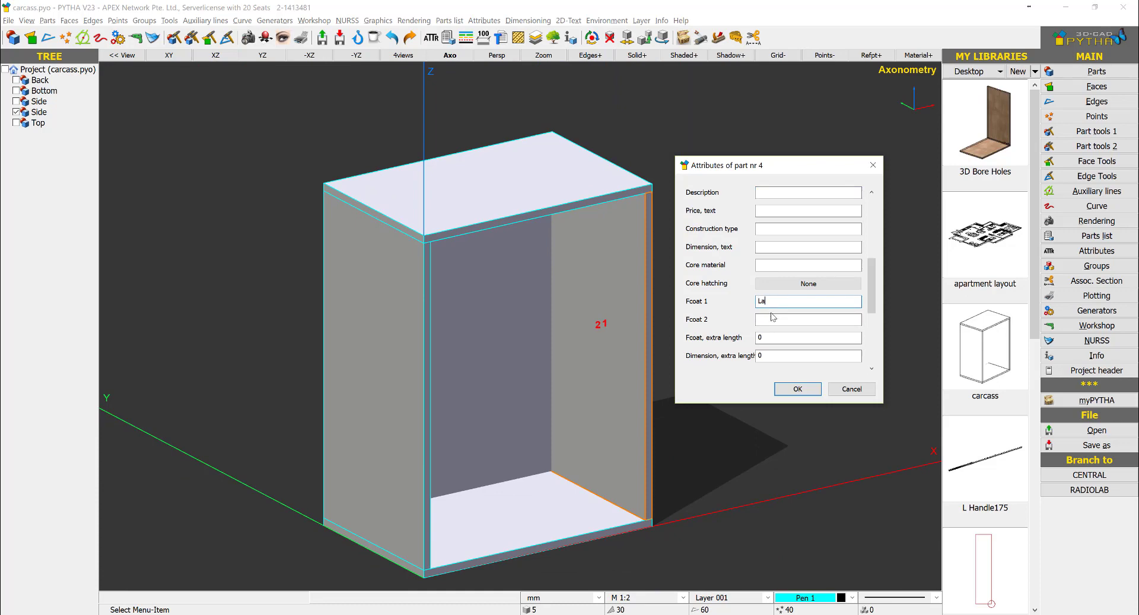
pyautogui.click(773, 318)
pyautogui.press('Return')
pyautogui.rightClick(688, 253)
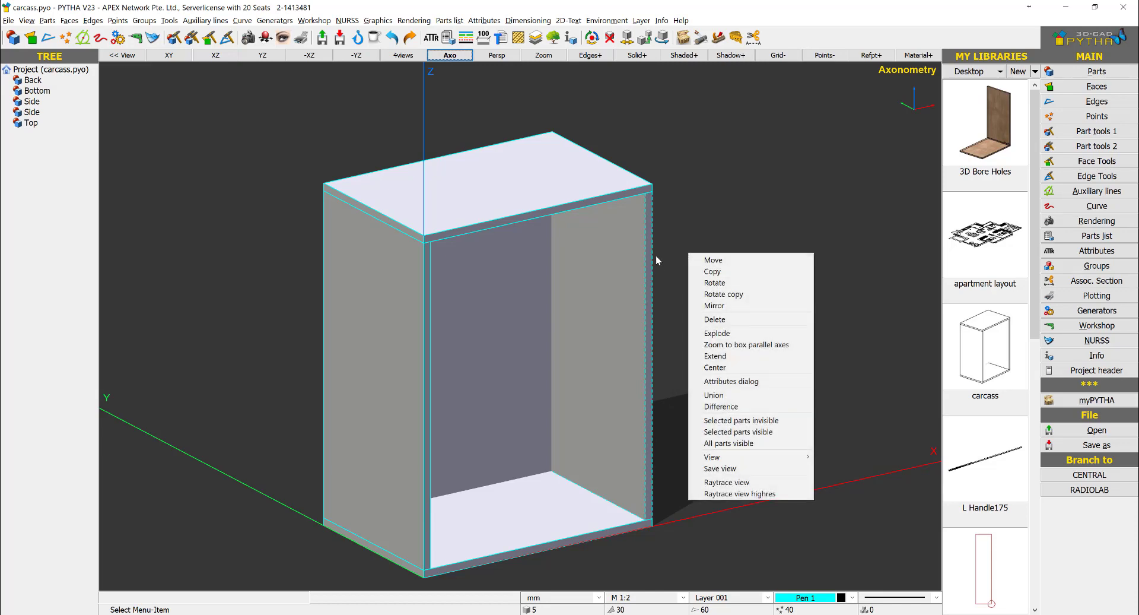
pyautogui.press('Escape')
pyautogui.rightClick(585, 203)
pyautogui.press('Escape')
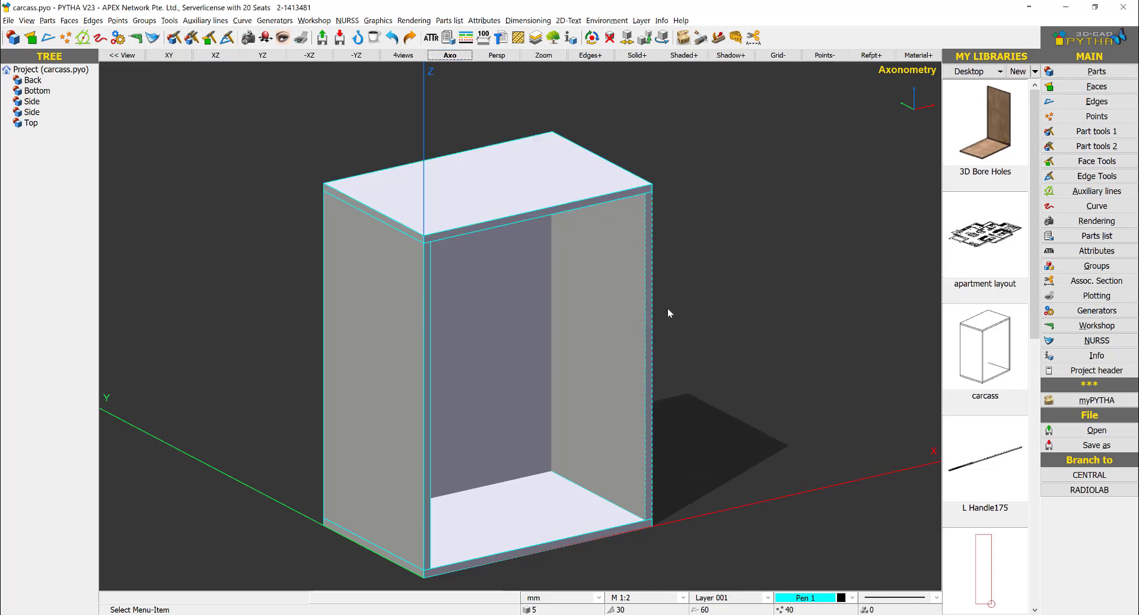
pyautogui.moveTo(667, 308); pyautogui.dragTo(762, 277, button='middle')
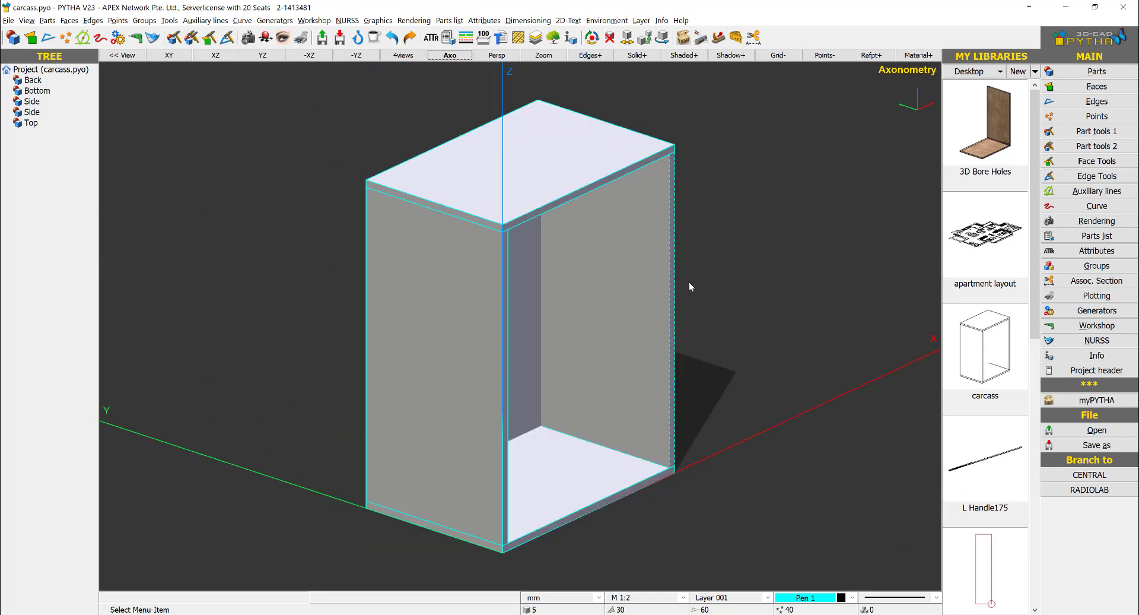
pyautogui.moveTo(689, 287)
pyautogui.mouseDown(button='middle')
pyautogui.moveTo(692, 307)
pyautogui.moveTo(683, 304)
pyautogui.mouseUp(button='middle')
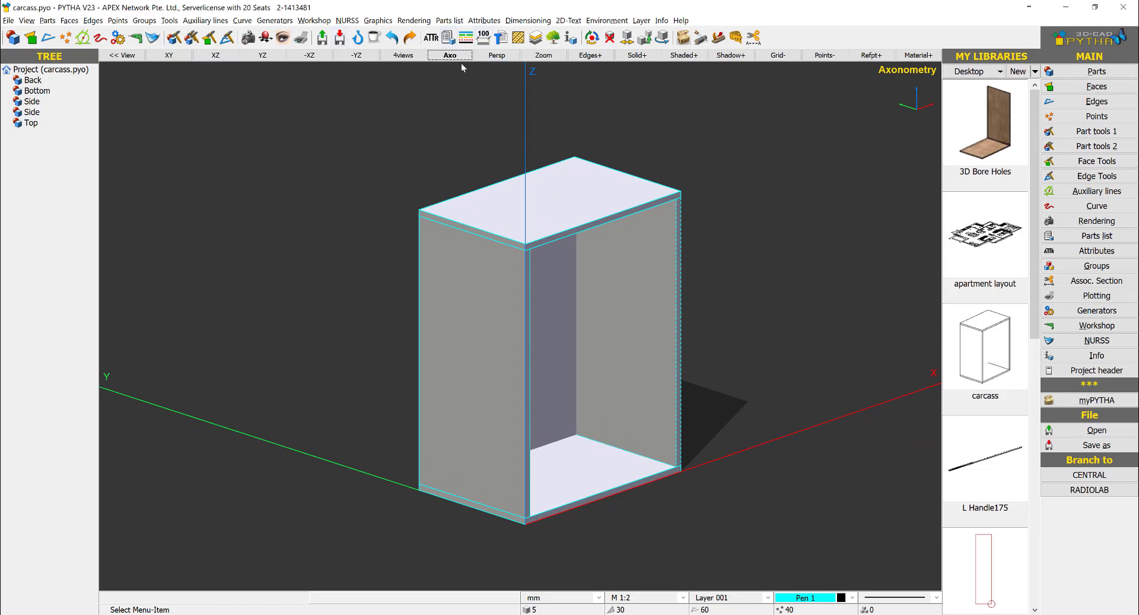
# Step: Create a new material palette entry named "Plywood 1 Side PVC"
pyautogui.click(478, 22)
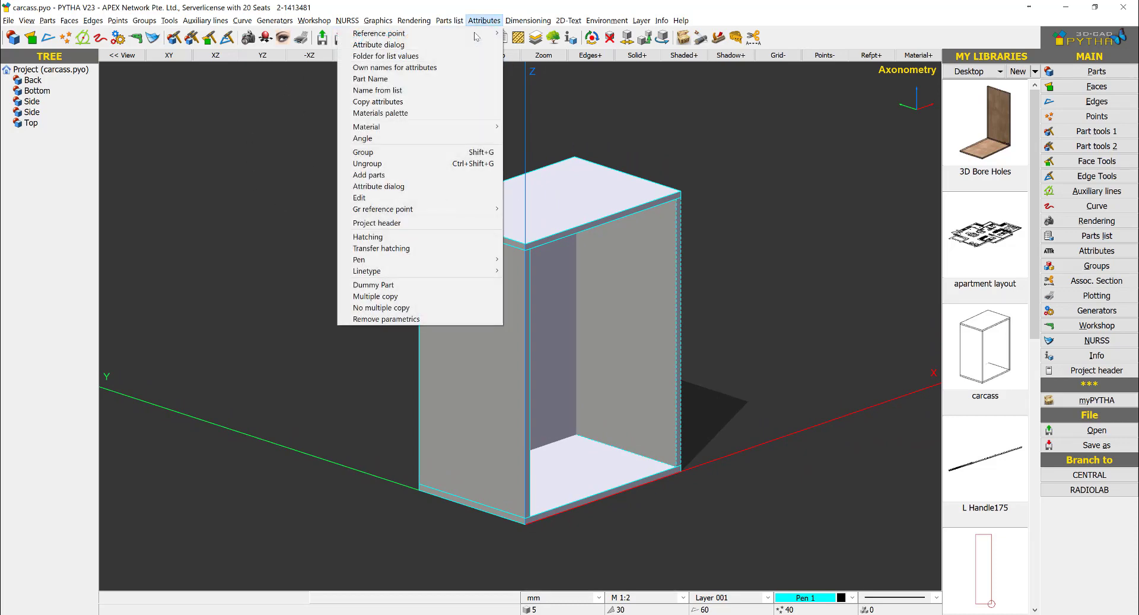
pyautogui.click(439, 113)
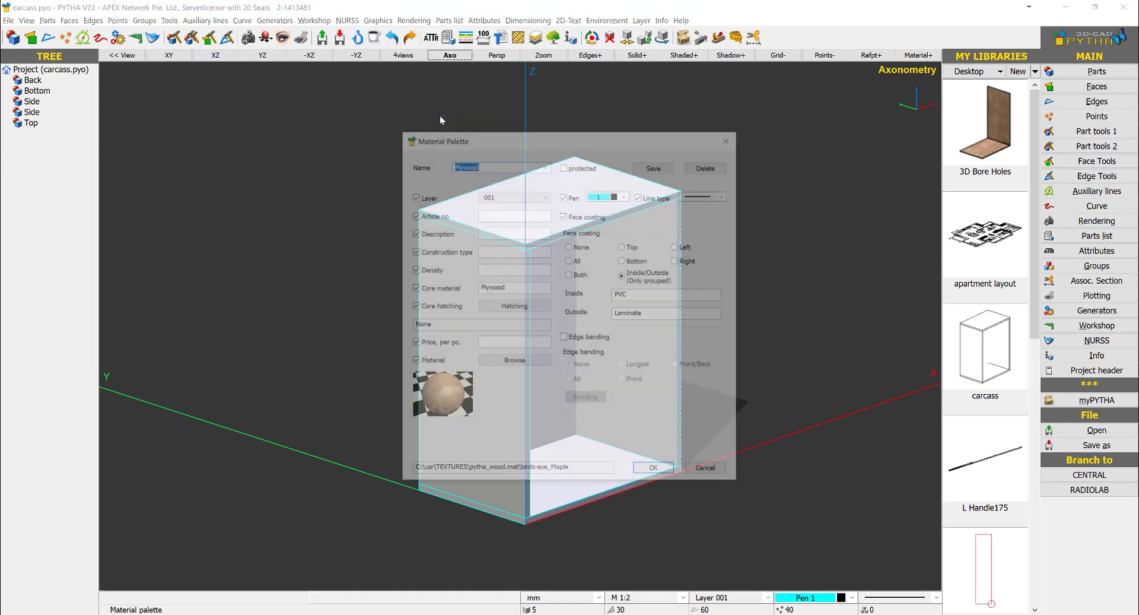
pyautogui.click(546, 164)
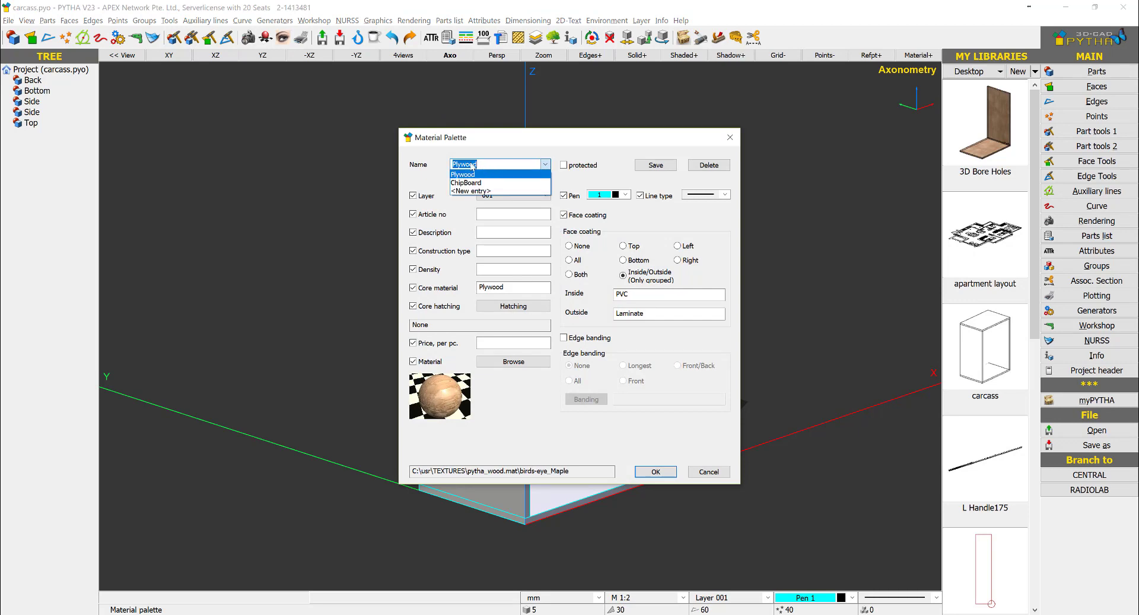
pyautogui.click(488, 191)
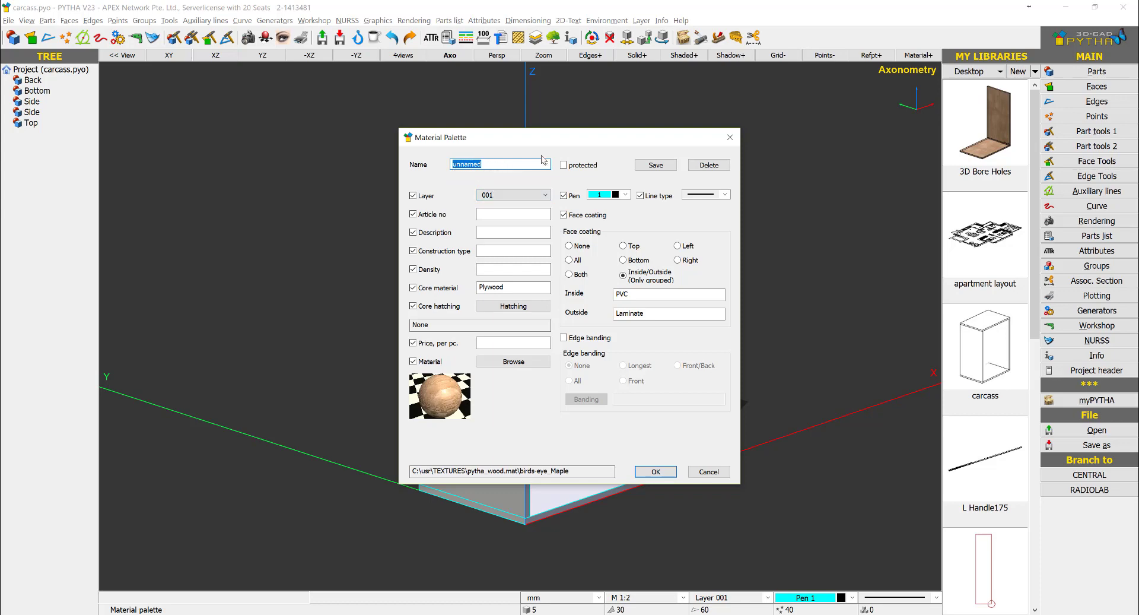
pyautogui.write('Plywood 1 Side PVC')
# Step: Leave the new material's outside face coating empty, save the entry and overwrite the material palette file
pyautogui.click(505, 291)
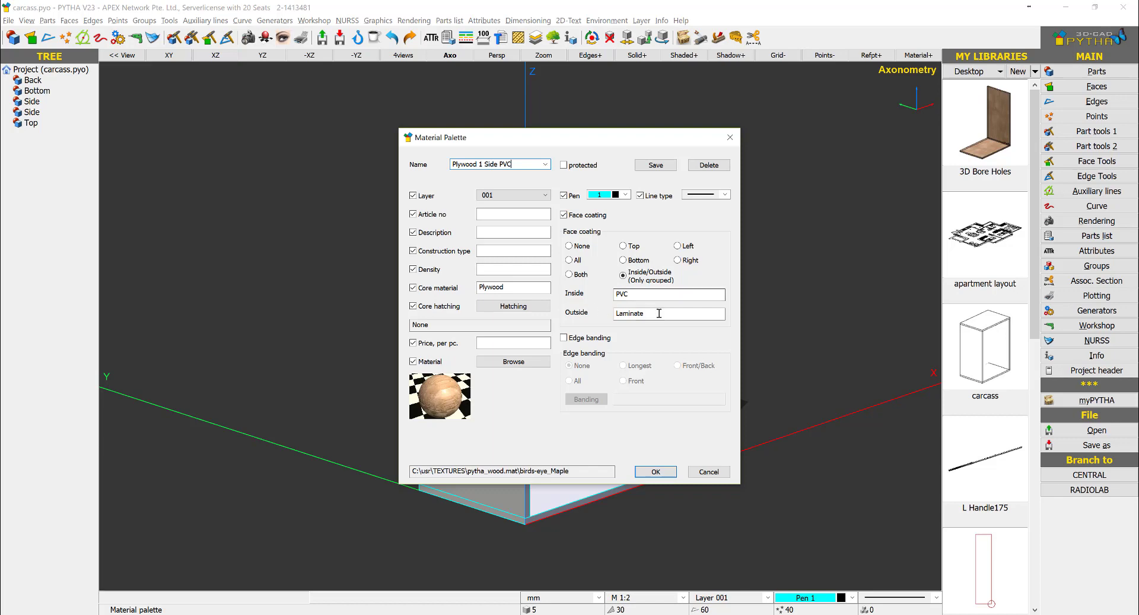
pyautogui.moveTo(658, 313); pyautogui.dragTo(601, 313)
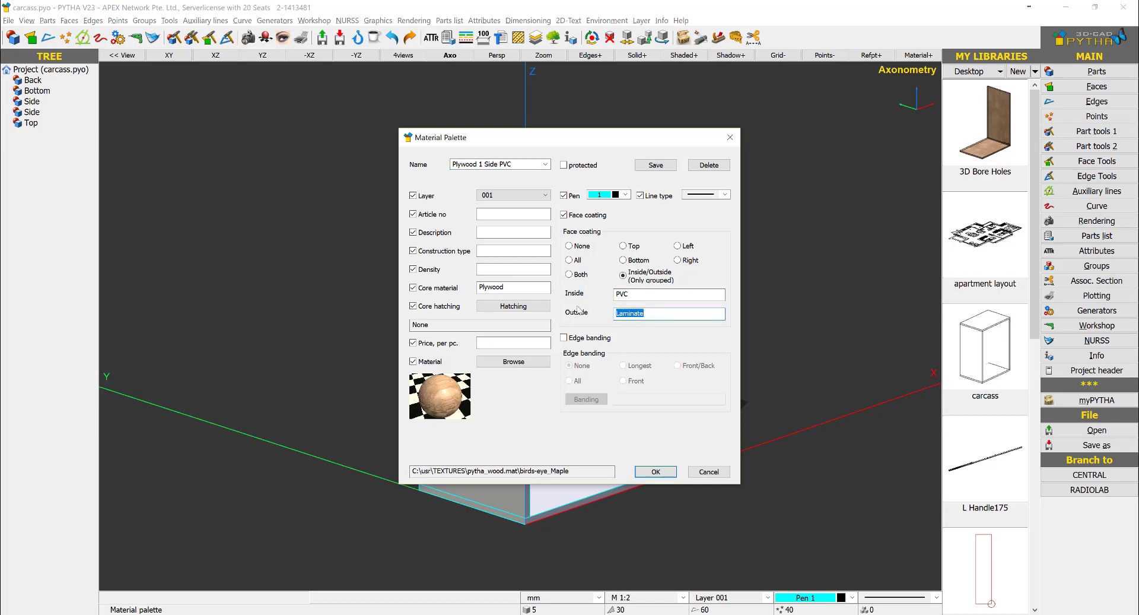
pyautogui.write('Raw')
pyautogui.click(656, 165)
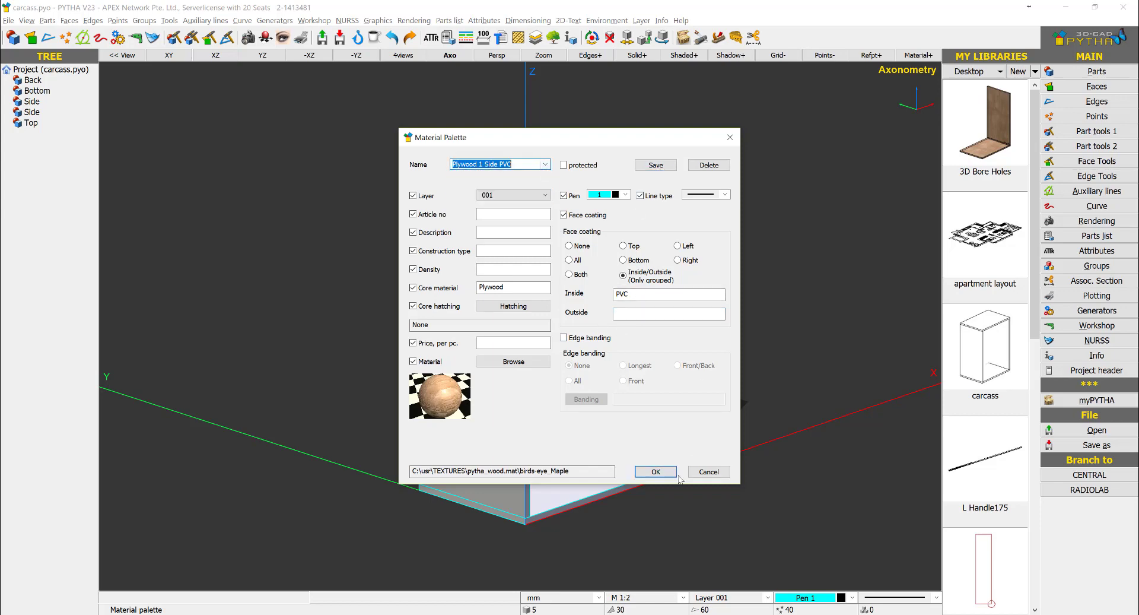
pyautogui.click(656, 471)
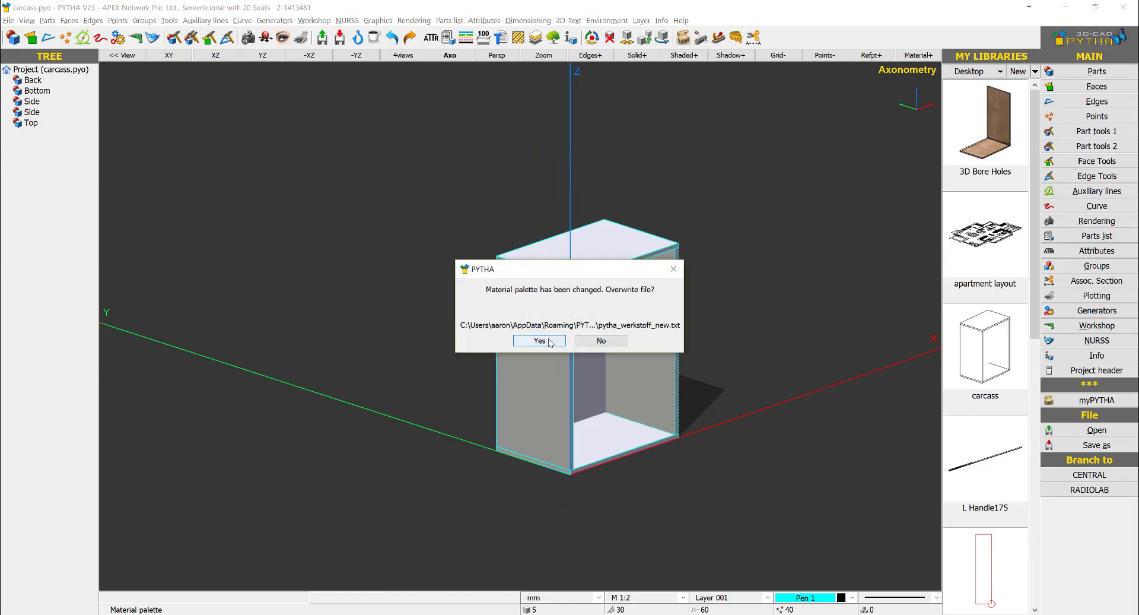
pyautogui.click(539, 341)
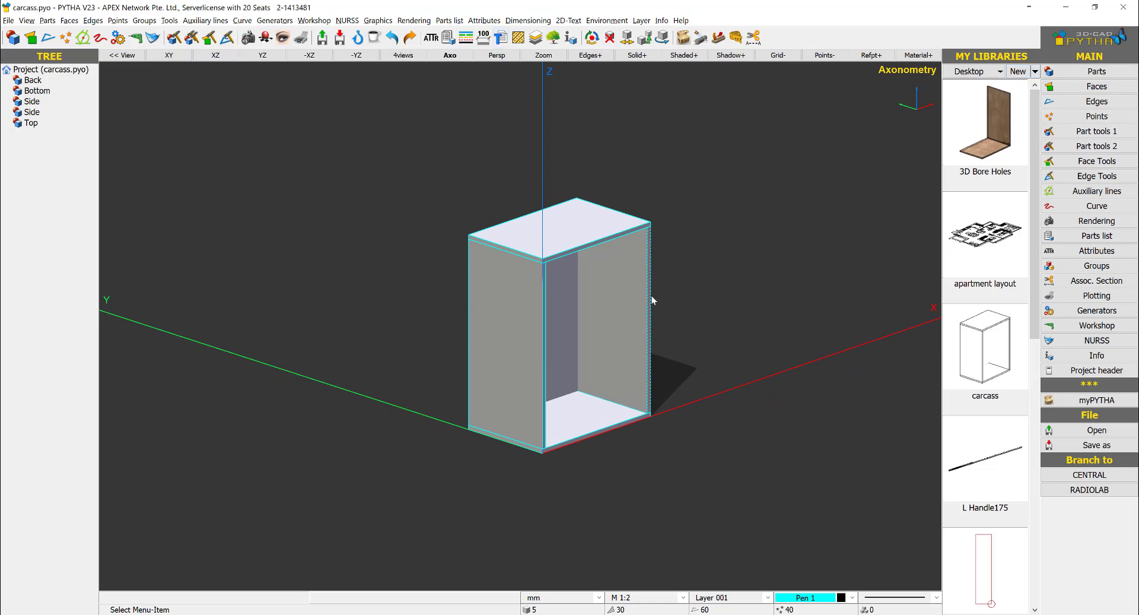
# Step: Group all the cabinet parts under the name "Carcass"
pyautogui.click(1086, 265)
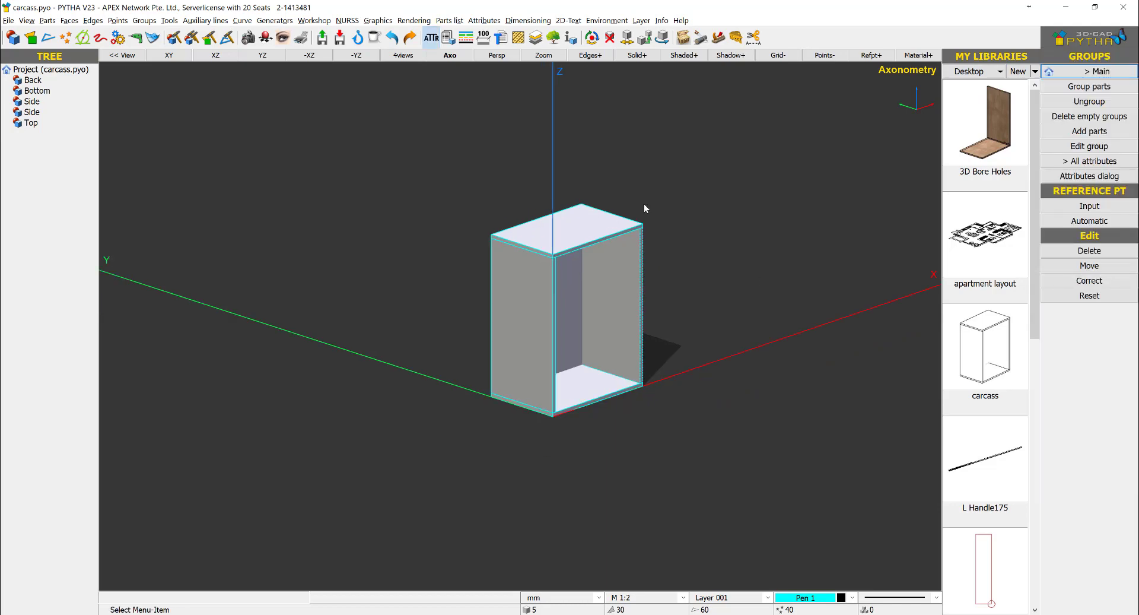
pyautogui.click(1089, 86)
pyautogui.rightClick(466, 263)
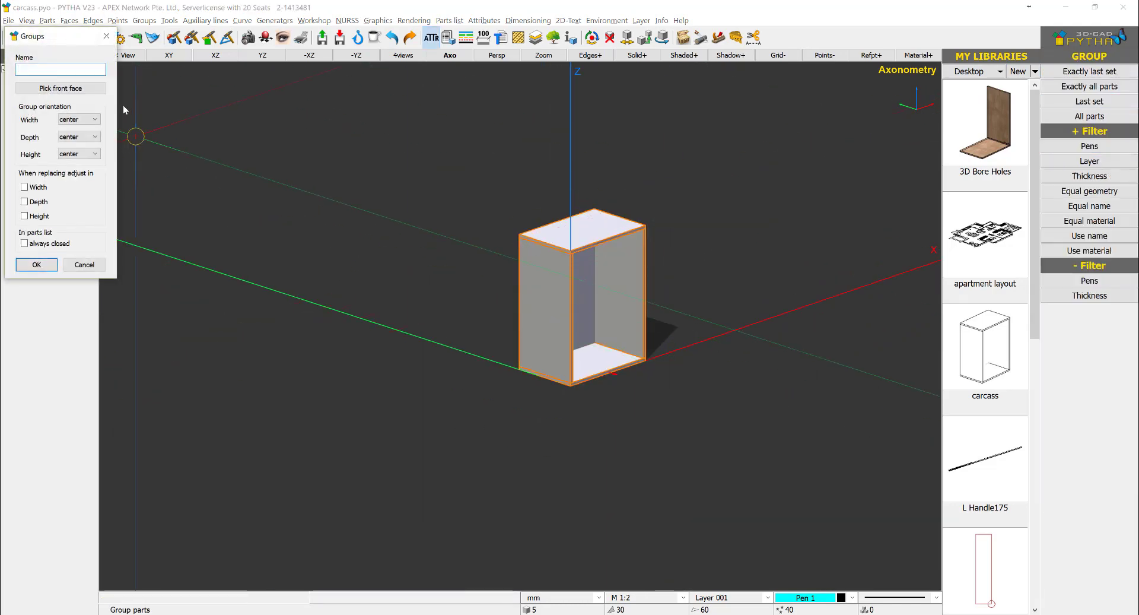
pyautogui.write('Carcas')
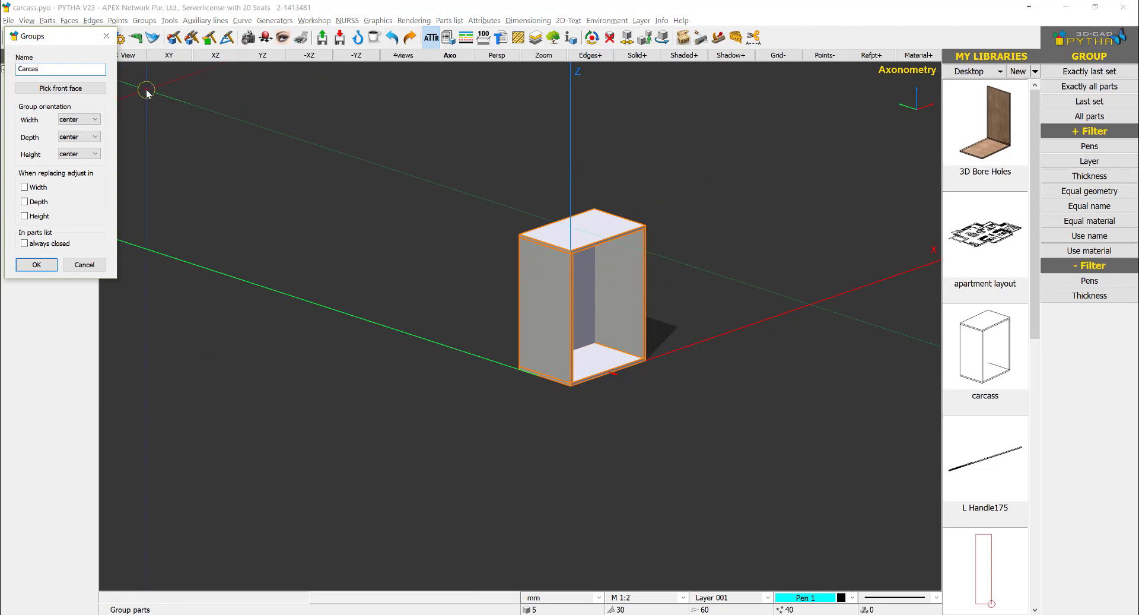
pyautogui.write('s')
pyautogui.press('Return')
pyautogui.scroll(4, 654, 267)
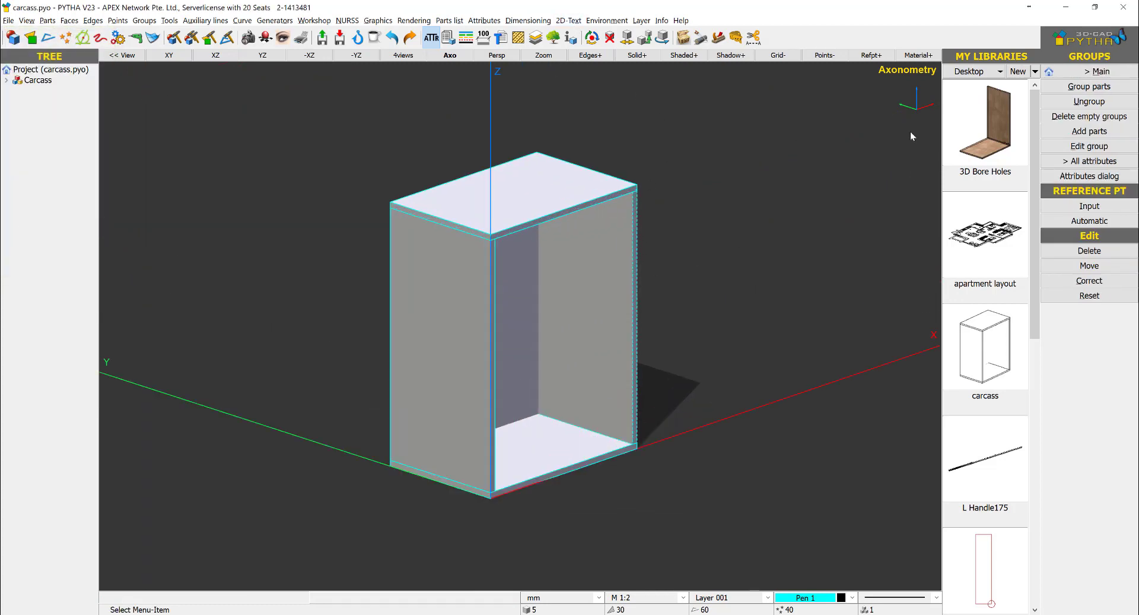
# Step: Add one middle panel between the two sides with Multiple copy and put it into the Carcass group
pyautogui.click(1097, 71)
pyautogui.click(1096, 132)
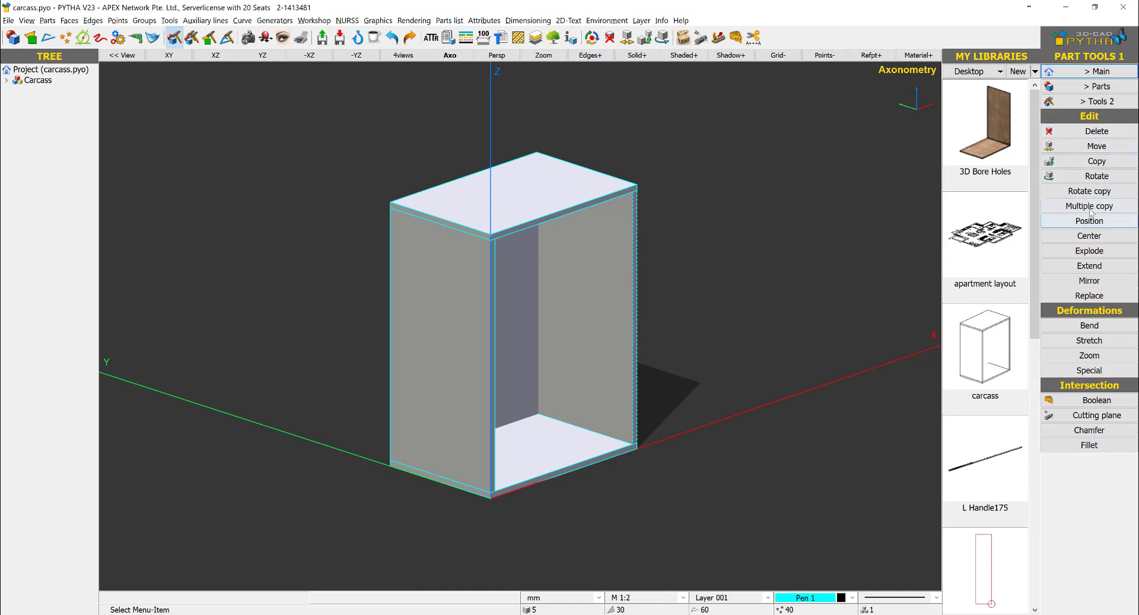
pyautogui.click(1096, 101)
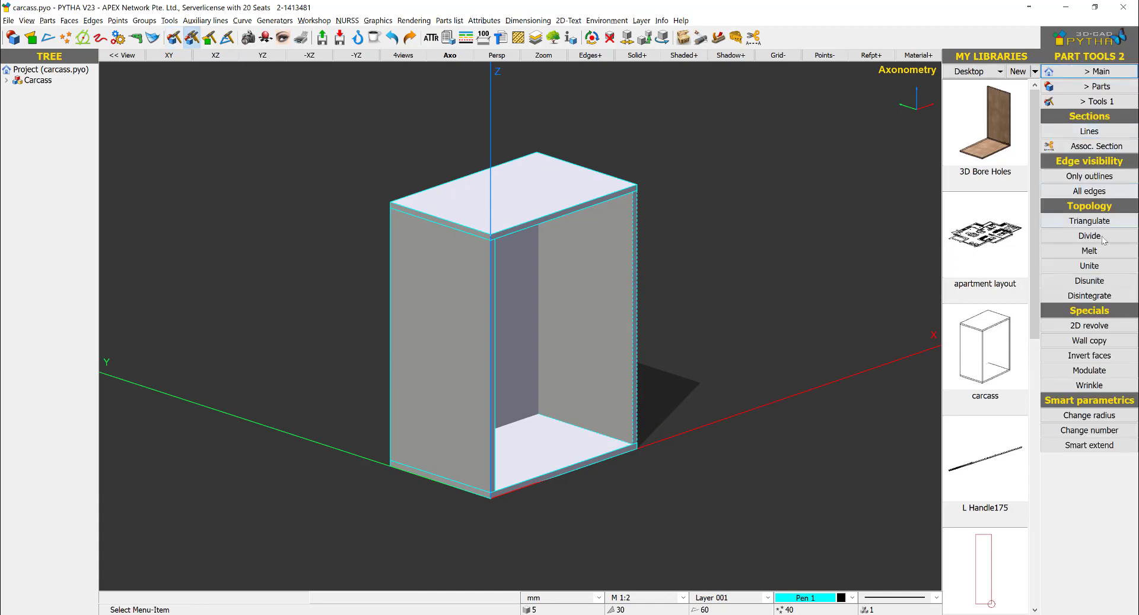
pyautogui.click(1096, 101)
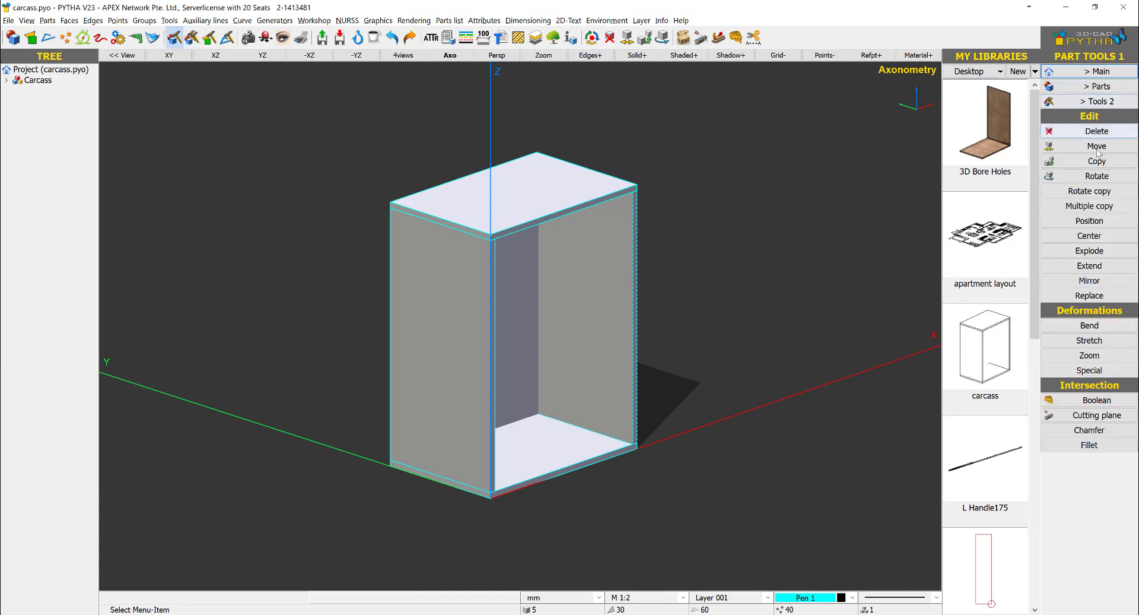
pyautogui.click(1092, 206)
pyautogui.click(497, 327)
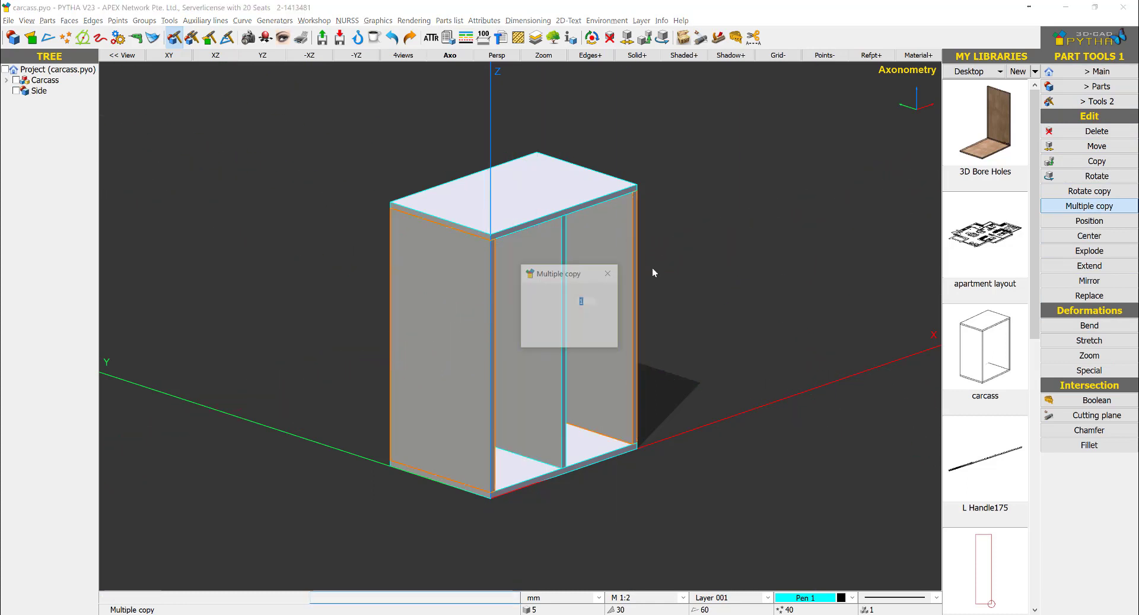
pyautogui.press('Return')
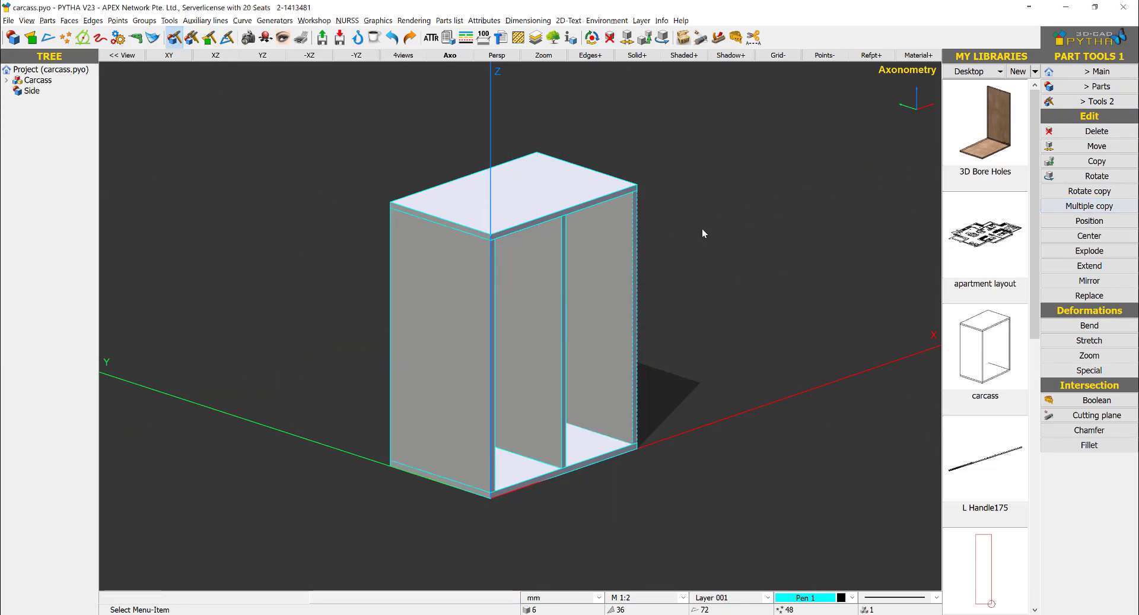
pyautogui.click(636, 236)
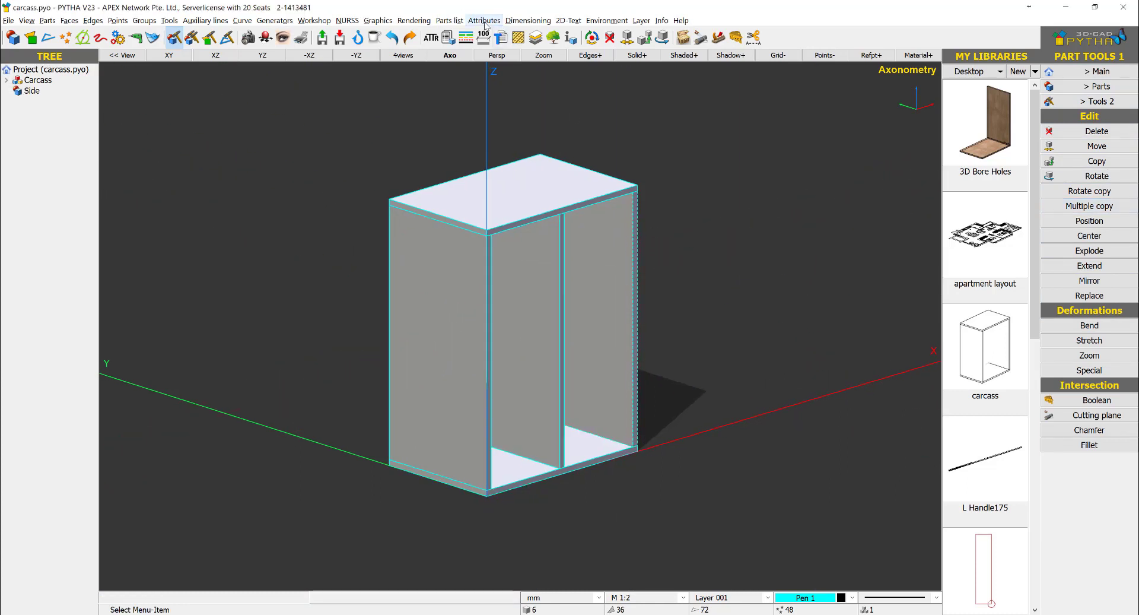
pyautogui.moveTo(33, 91); pyautogui.dragTo(37, 80)
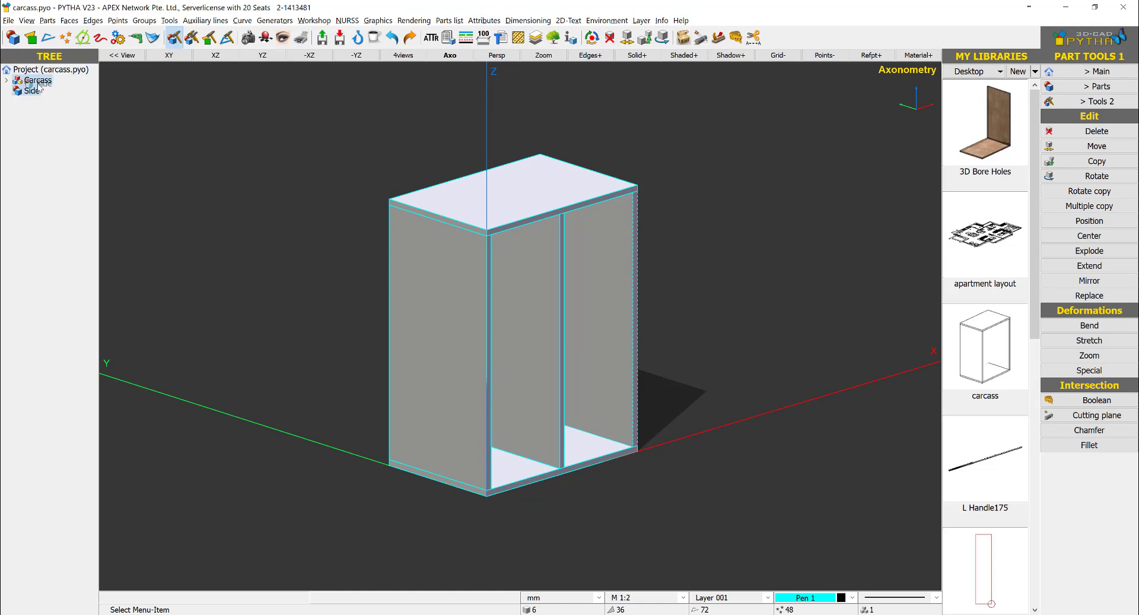
# Step: Assign the "Plywood 1 Side PVC" palette material to all carcass parts and overwrite the material palette file
pyautogui.click(484, 21)
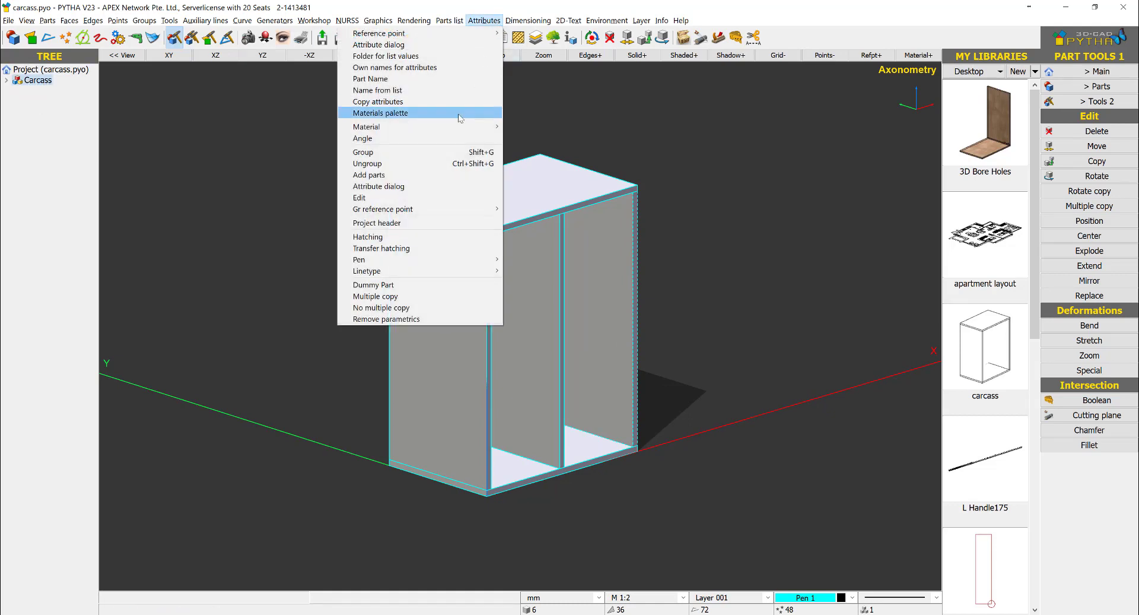
pyautogui.click(459, 111)
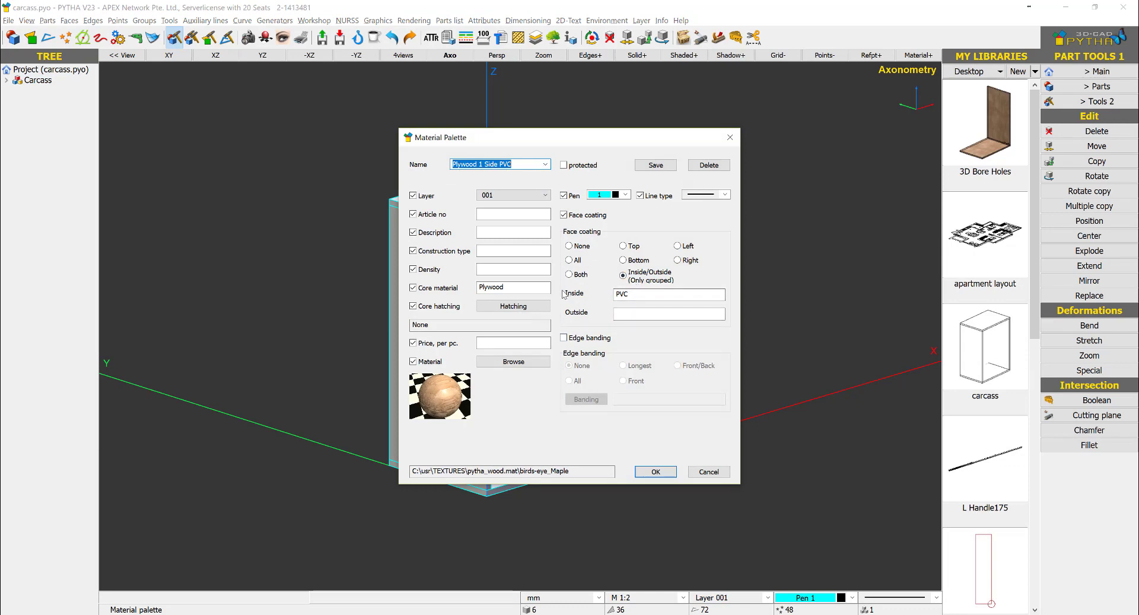
pyautogui.click(655, 472)
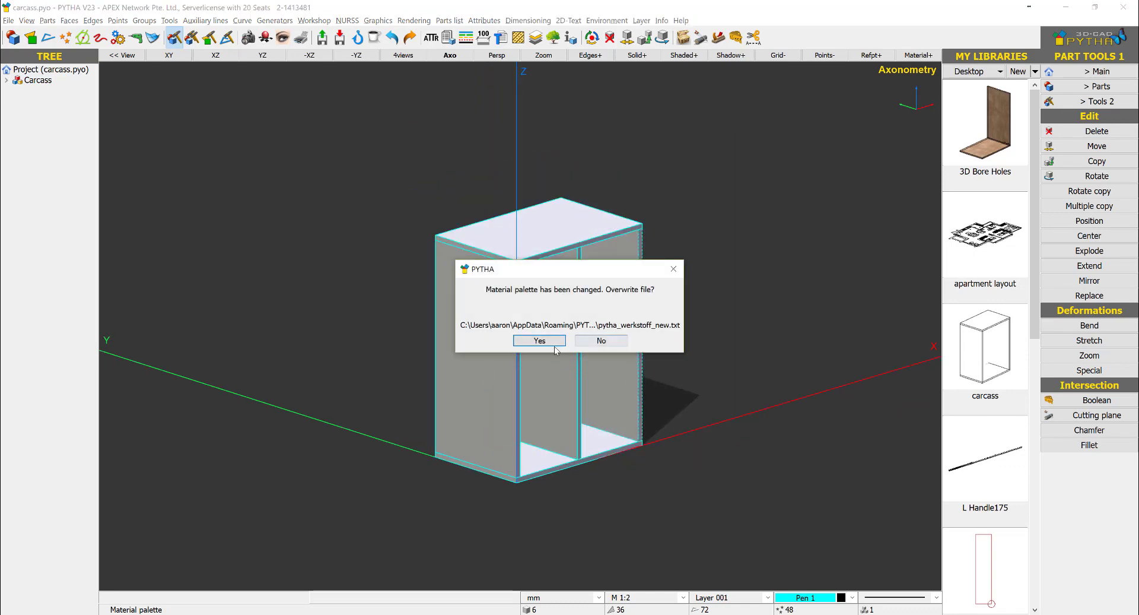
pyautogui.click(543, 344)
pyautogui.press('*')
pyautogui.press('Return')
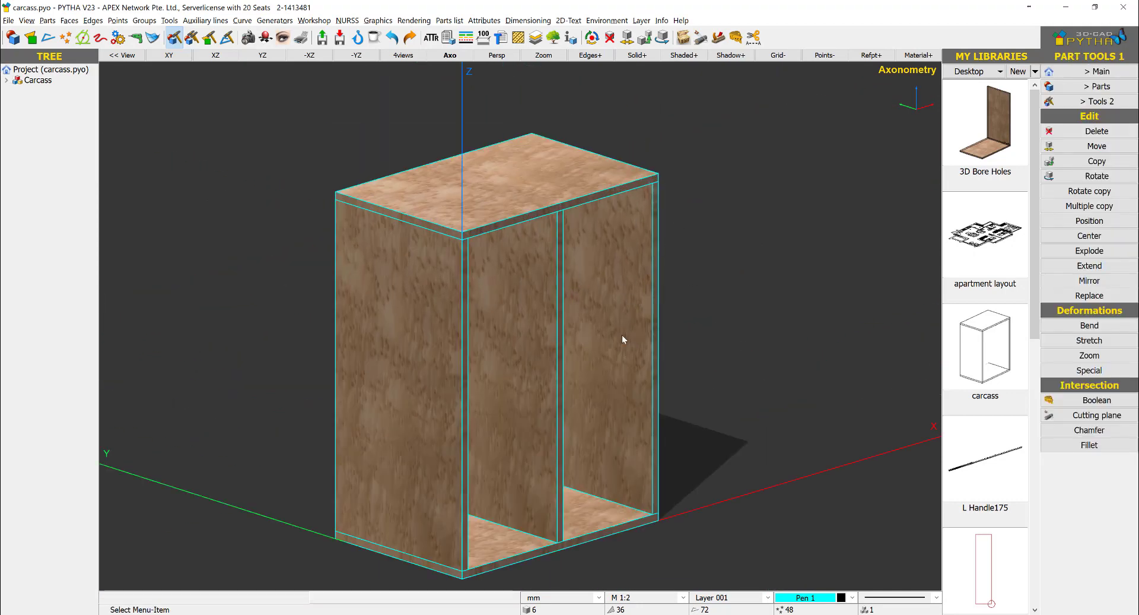
# Step: Check the top panel's attributes for its core material and which face carries the face coating
pyautogui.rightClick(588, 193)
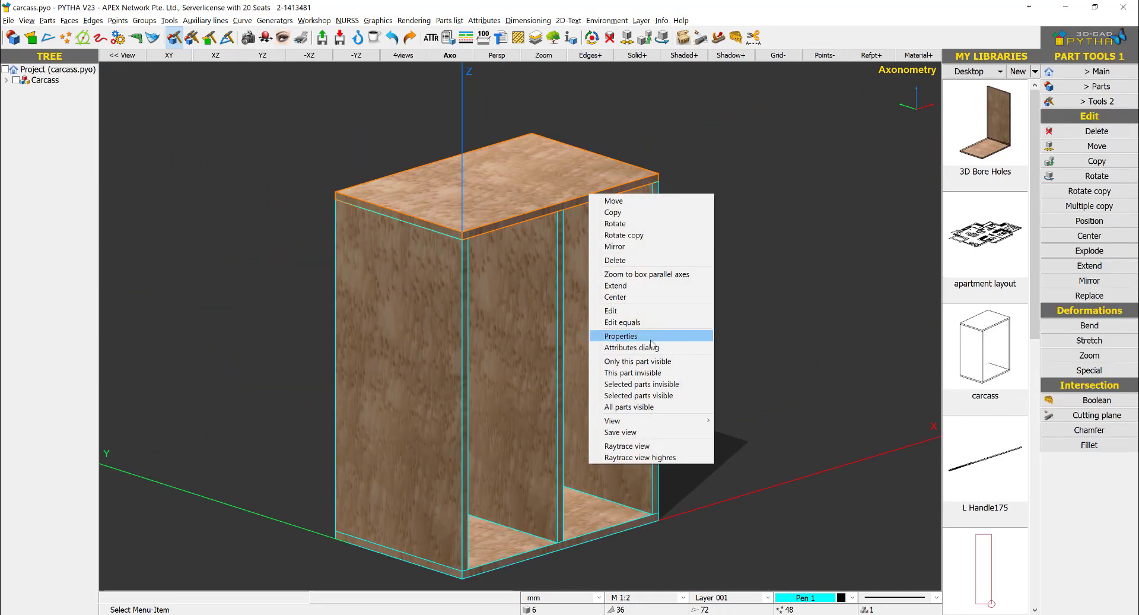
pyautogui.click(631, 347)
pyautogui.scroll(3, 578, 155)
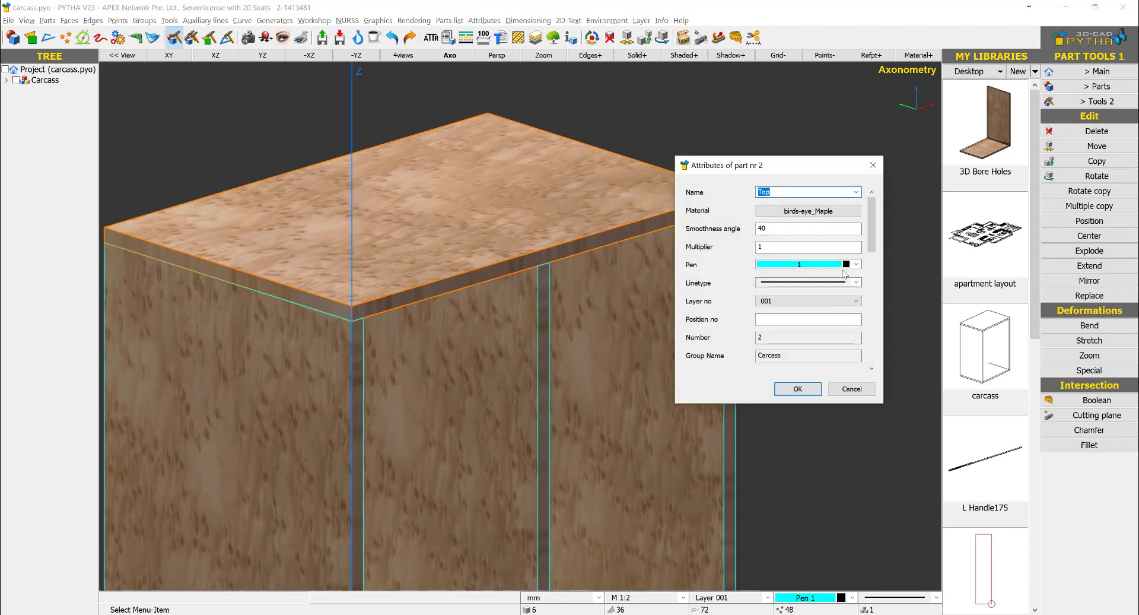
pyautogui.scroll(5, 840, 267)
pyautogui.moveTo(870, 248); pyautogui.dragTo(870, 303)
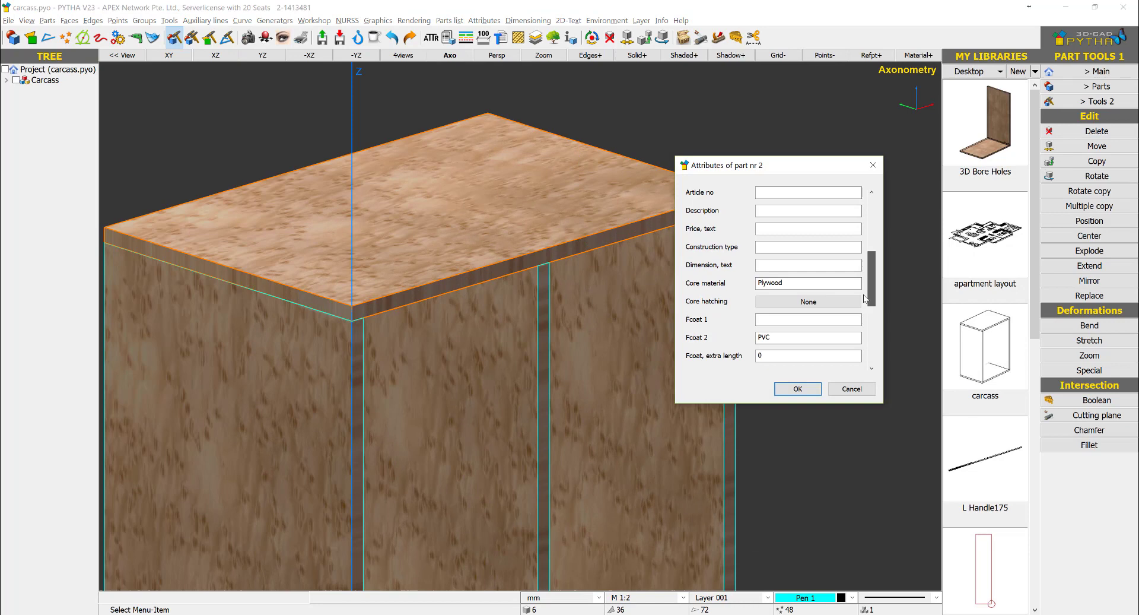
pyautogui.click(795, 337)
pyautogui.scroll(3, 426, 223)
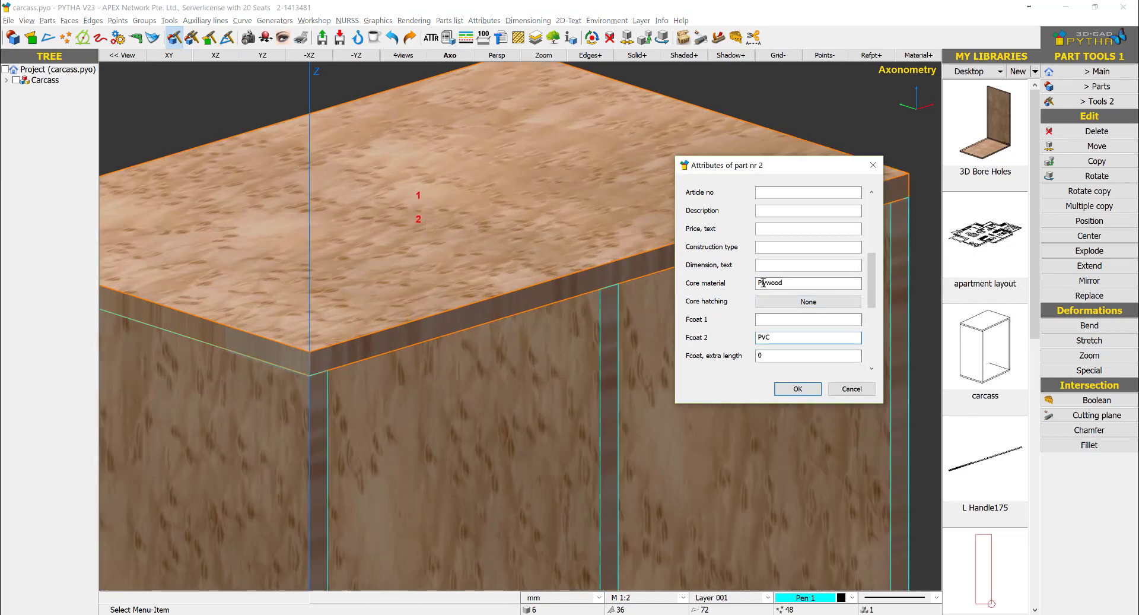
pyautogui.click(797, 388)
pyautogui.scroll(-5, 645, 396)
pyautogui.scroll(-3, 614, 276)
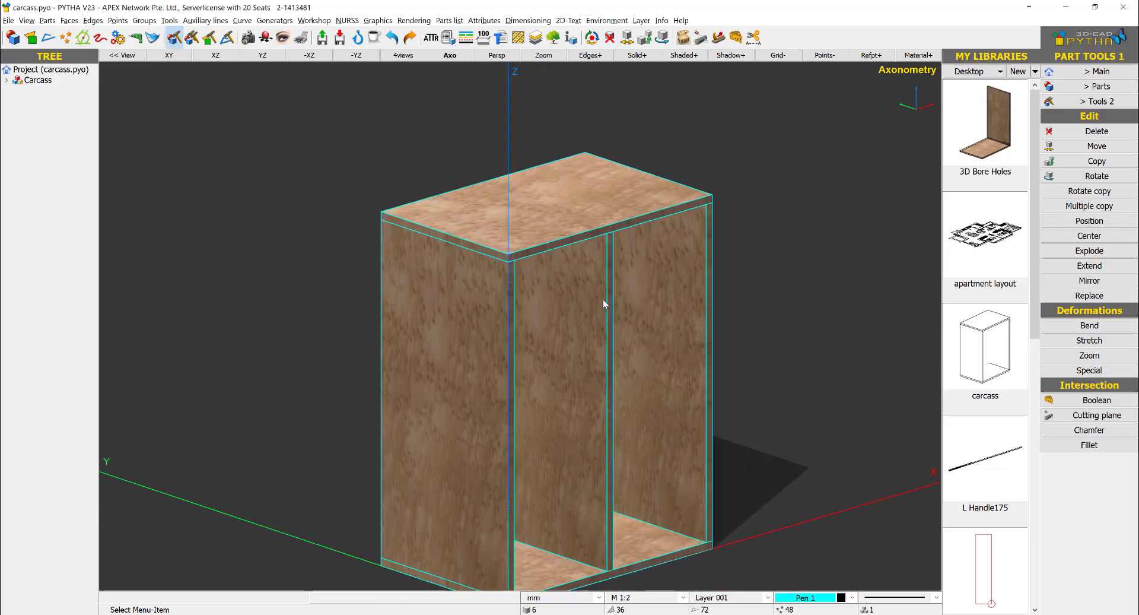
# Step: Check the middle panel's attributes for the face coatings on both of its faces
pyautogui.rightClick(603, 303)
pyautogui.click(652, 456)
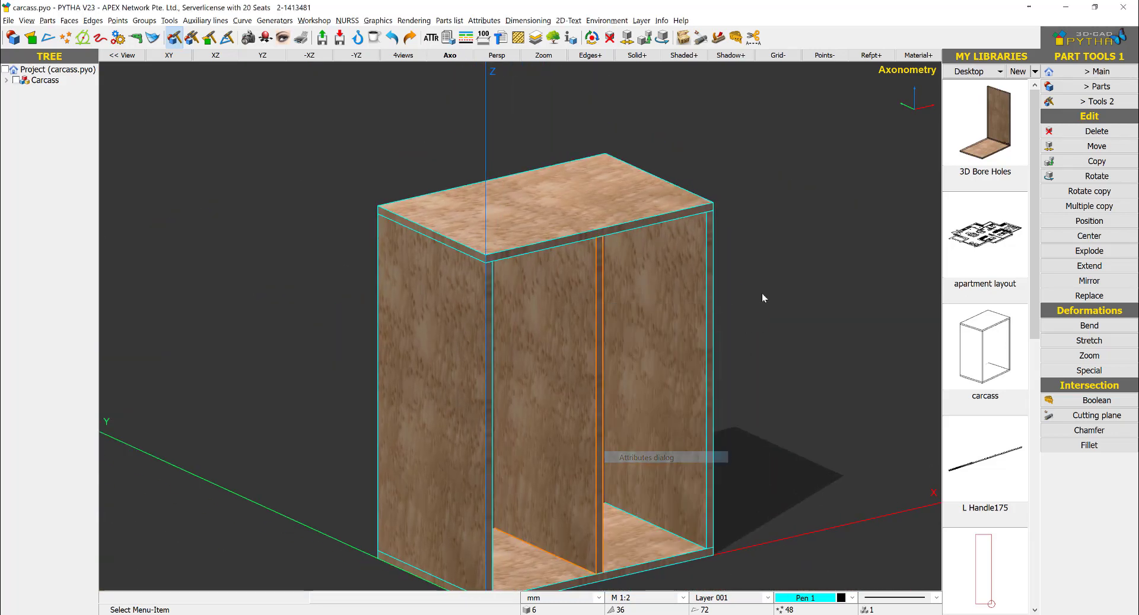
pyautogui.scroll(-3, 854, 304)
pyautogui.scroll(-5, 855, 305)
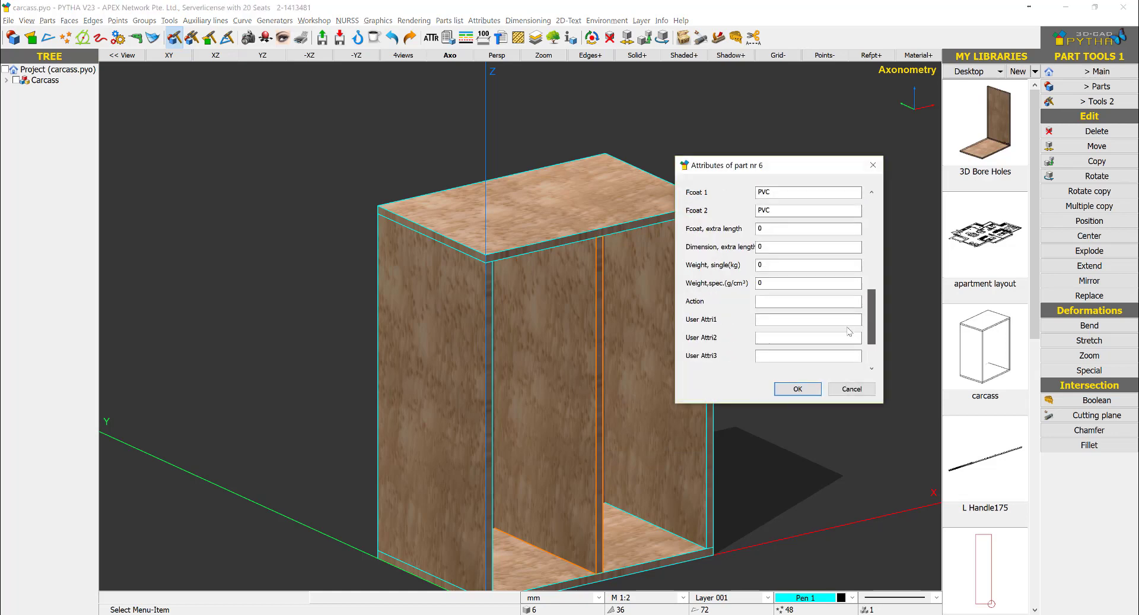
pyautogui.scroll(1, 855, 305)
pyautogui.click(789, 229)
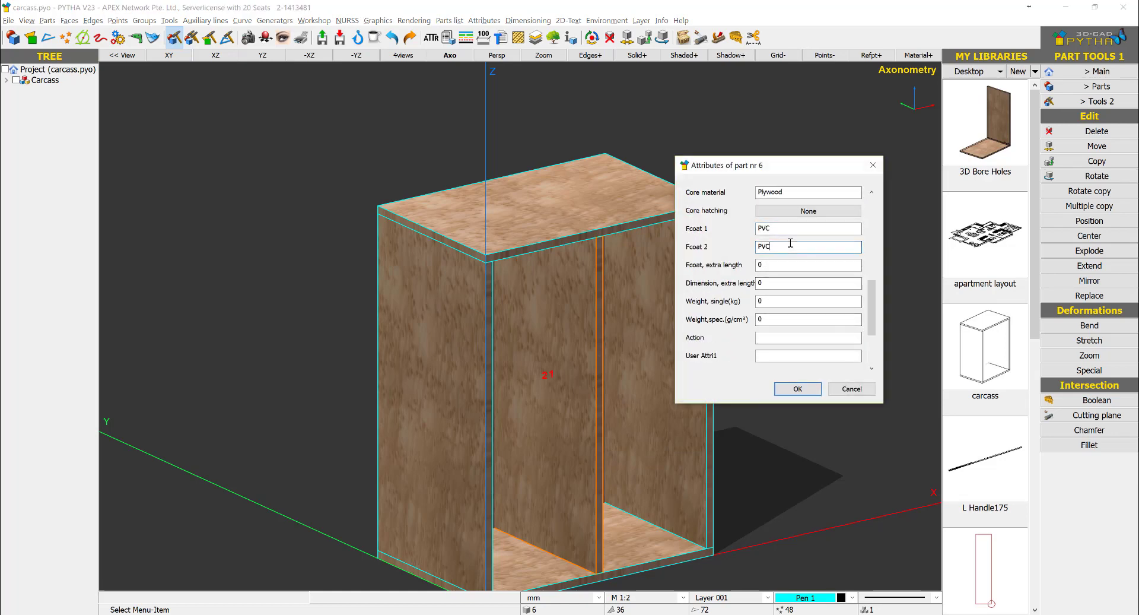
pyautogui.click(797, 389)
pyautogui.scroll(-2, 715, 359)
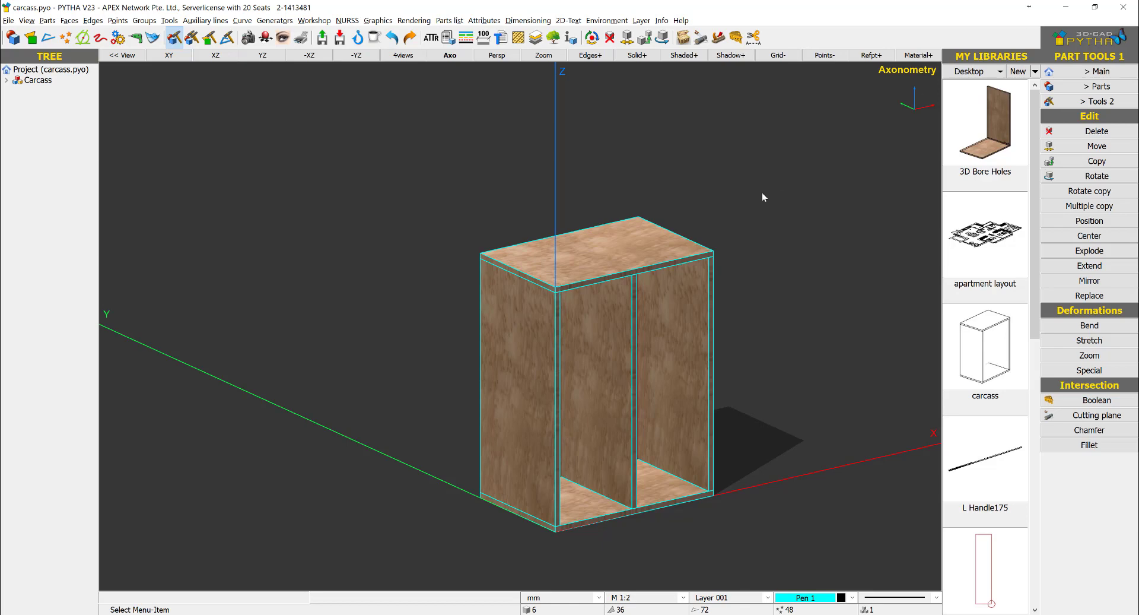
# Step: Assign the "Altholz Eiche-gerie" render material to the two outer side panels of the carcass
pyautogui.moveTo(610, 338); pyautogui.dragTo(517, 339, button='middle')
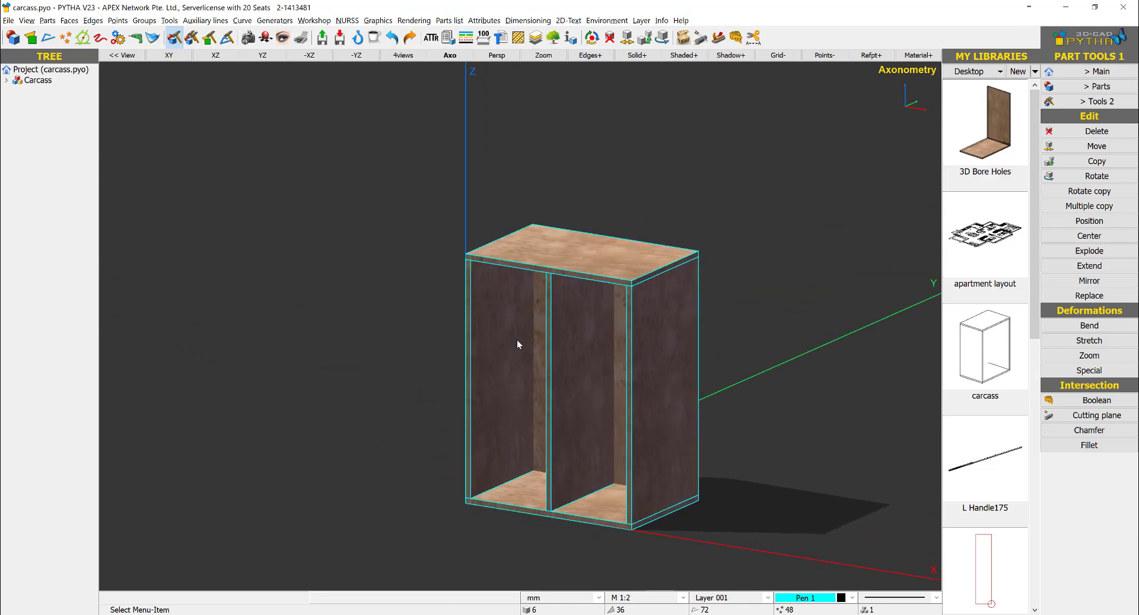
pyautogui.click(1100, 71)
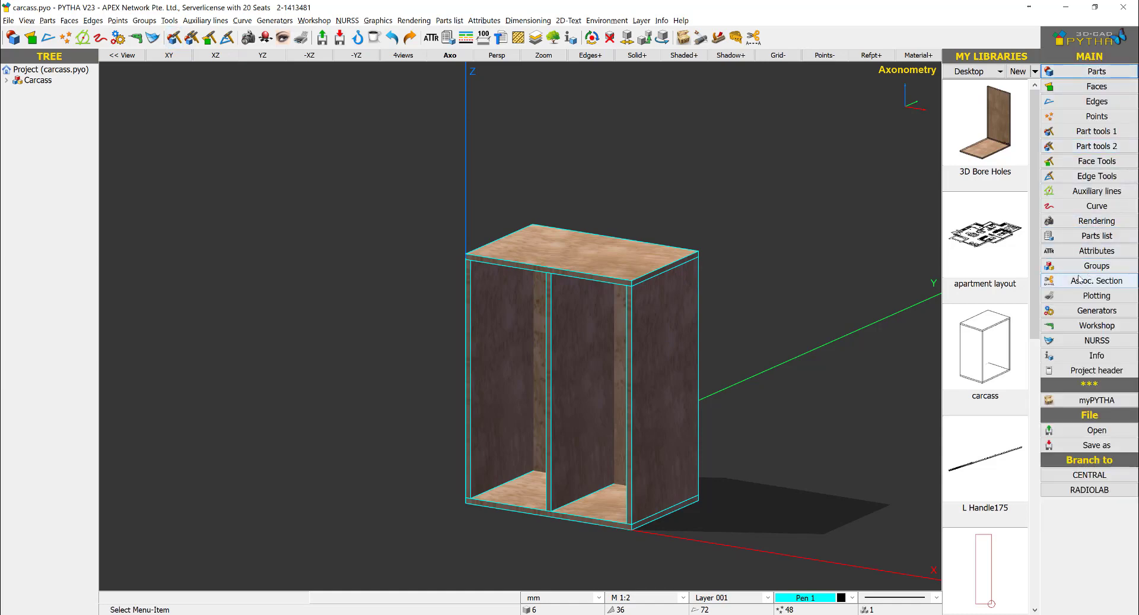
pyautogui.scroll(3, 625, 319)
pyautogui.scroll(-2, 626, 319)
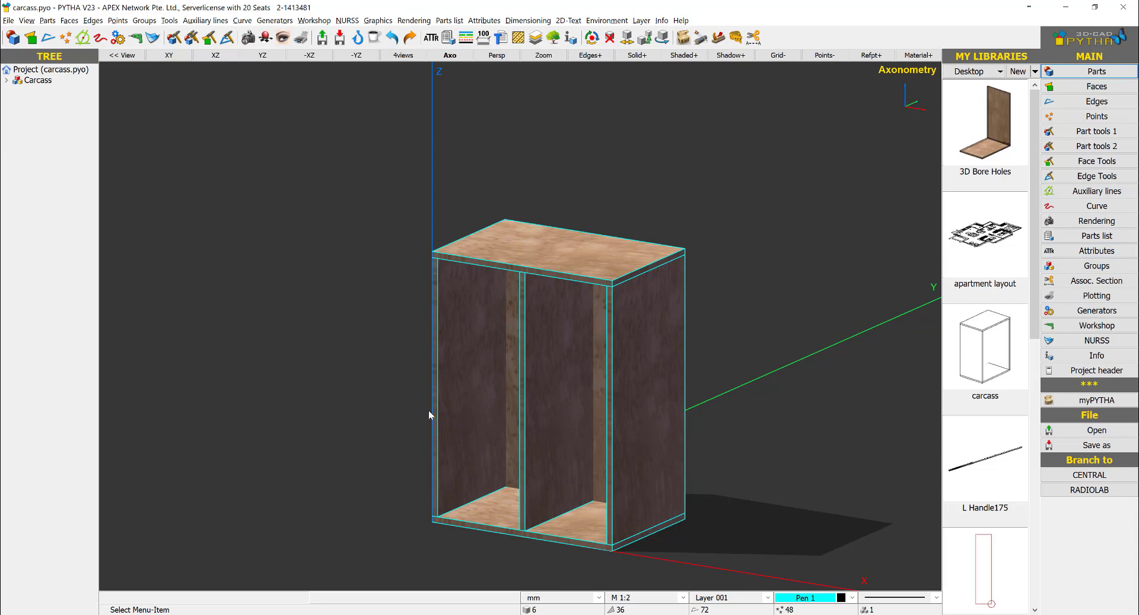
pyautogui.click(265, 36)
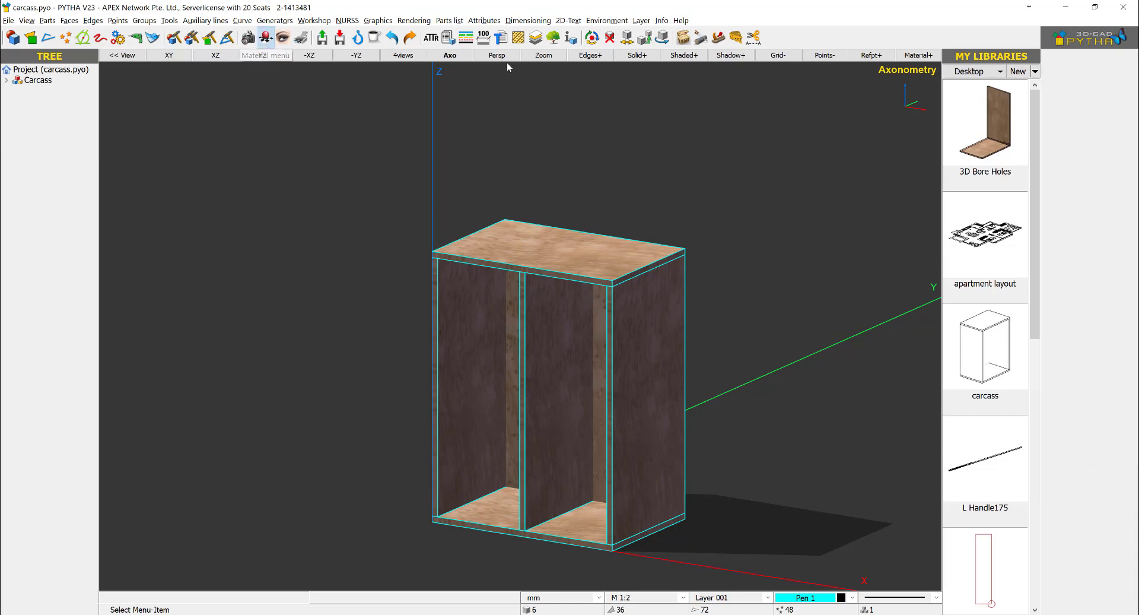
pyautogui.click(1073, 106)
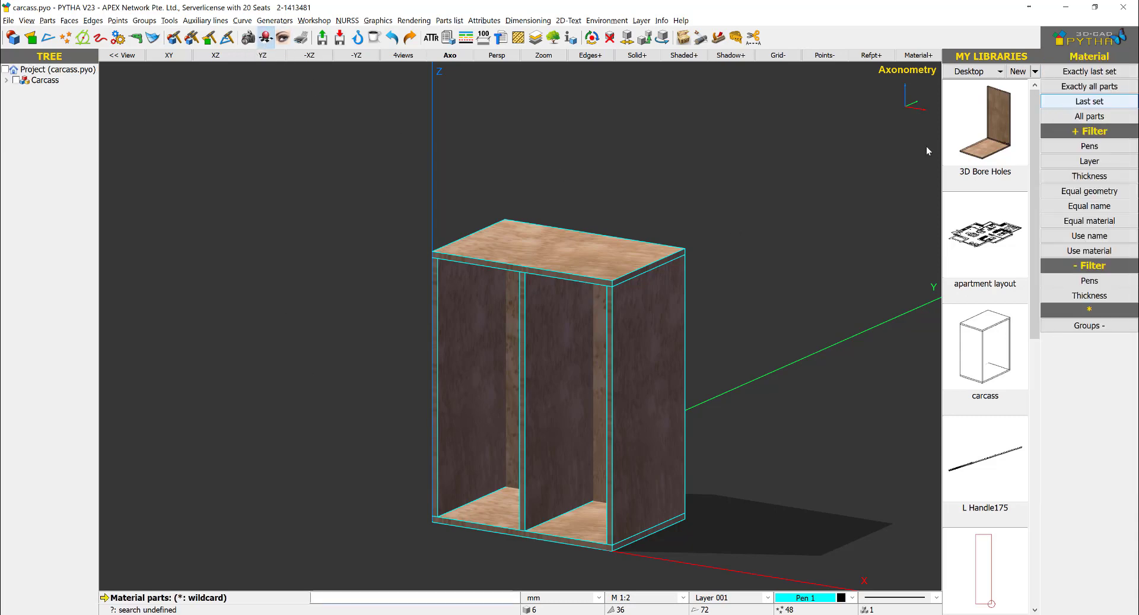
pyautogui.click(623, 386)
pyautogui.click(451, 347)
pyautogui.rightClick(355, 262)
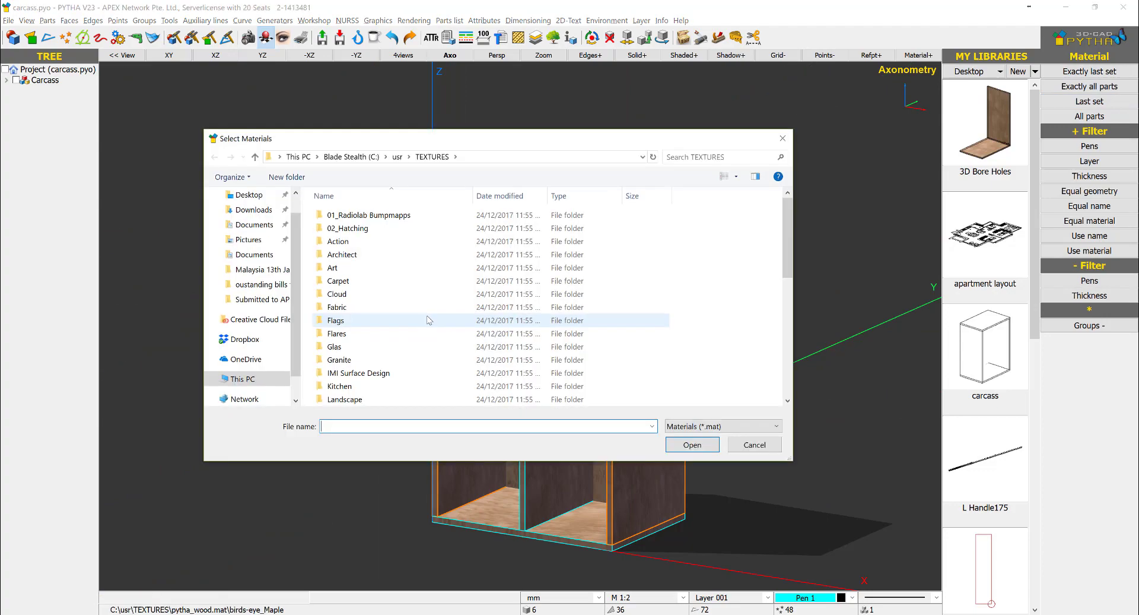
pyautogui.doubleClick(389, 320)
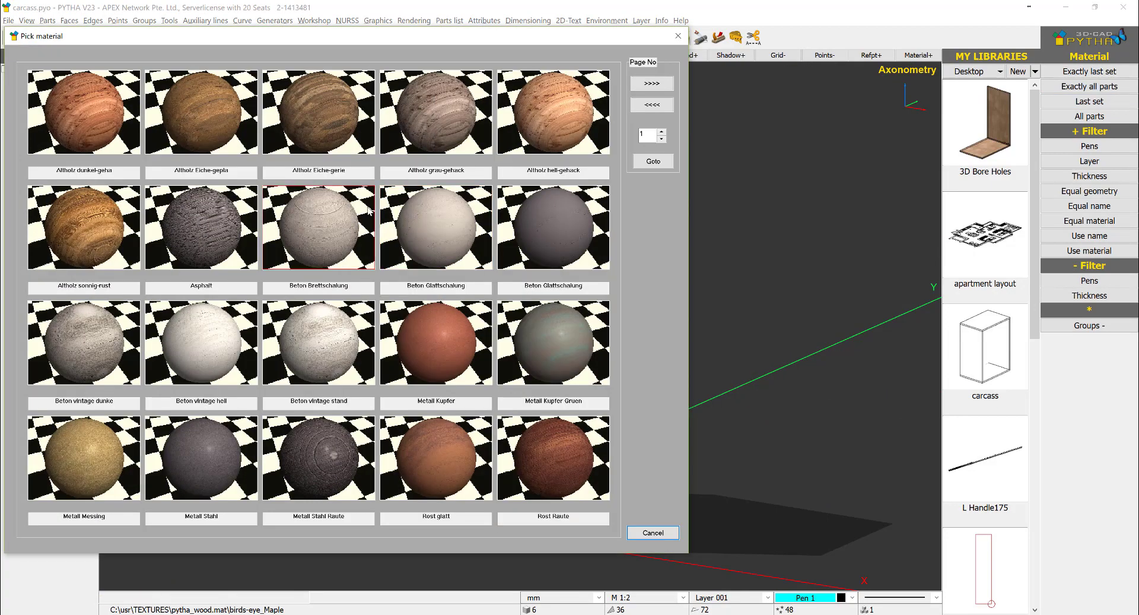
pyautogui.click(323, 134)
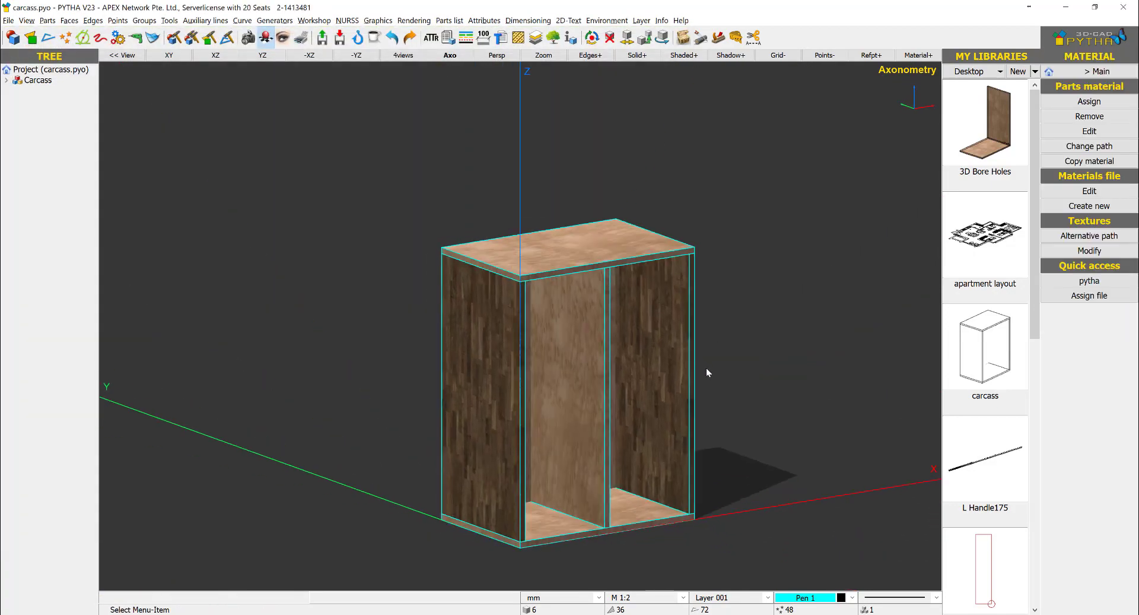
pyautogui.scroll(-2, 713, 369)
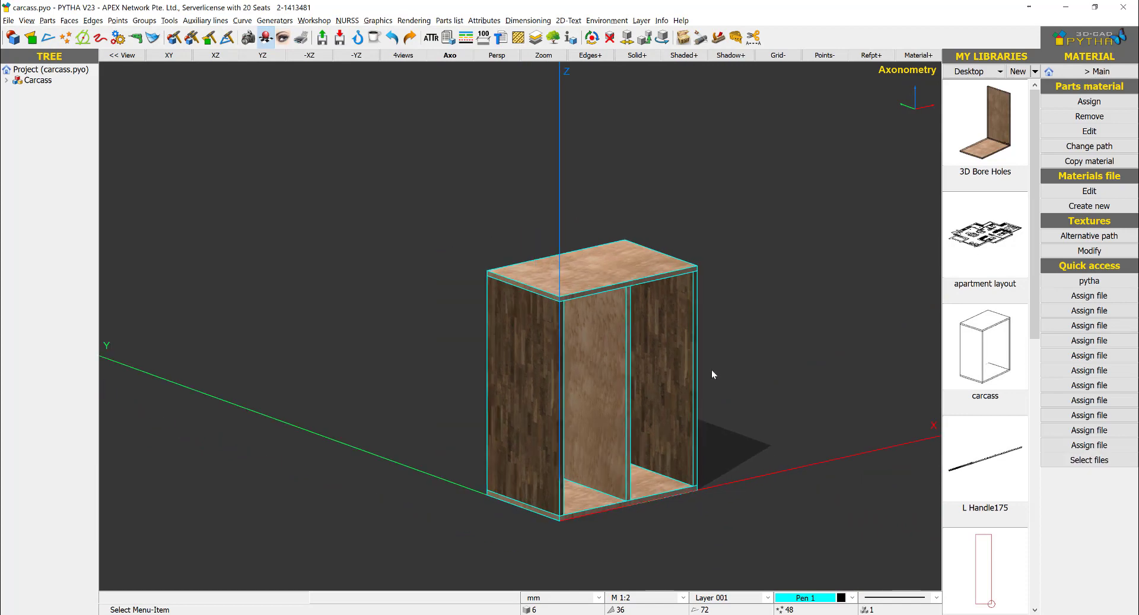
# Step: Set face coating 1 (Fcoat 1) of the right outer side panel to "Laminate" in its attributes
pyautogui.rightClick(696, 336)
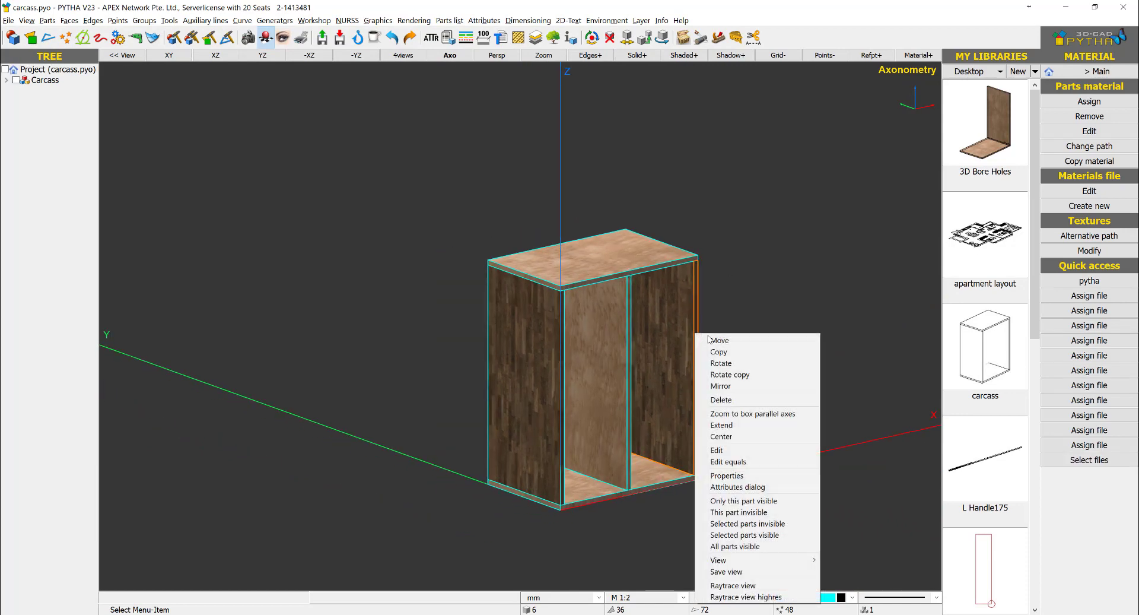
pyautogui.click(768, 486)
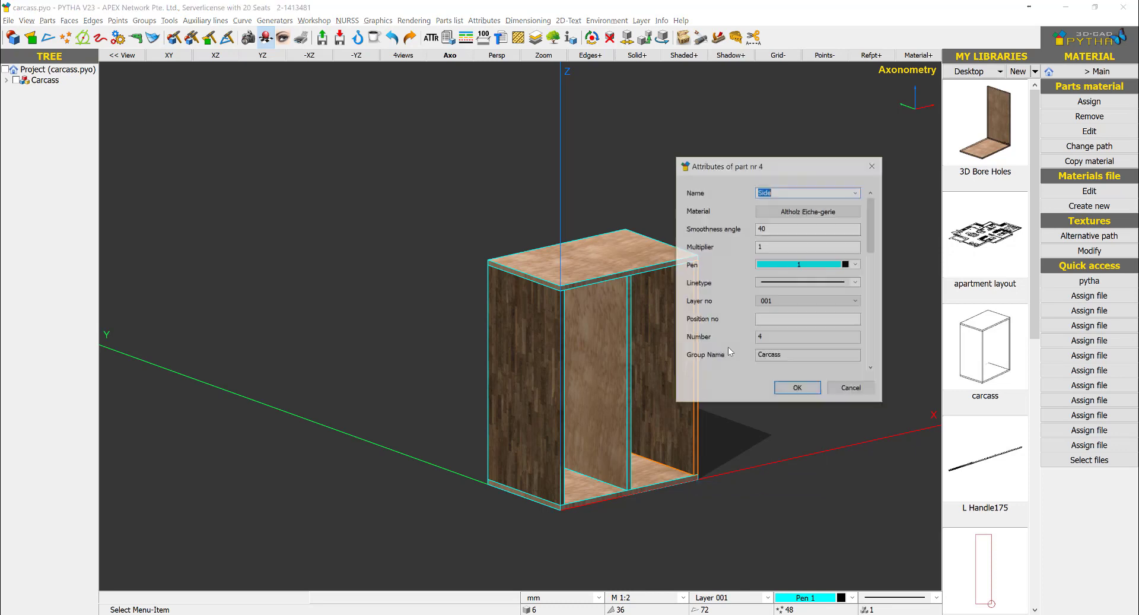
pyautogui.moveTo(818, 175); pyautogui.dragTo(865, 172)
pyautogui.scroll(5, 676, 339)
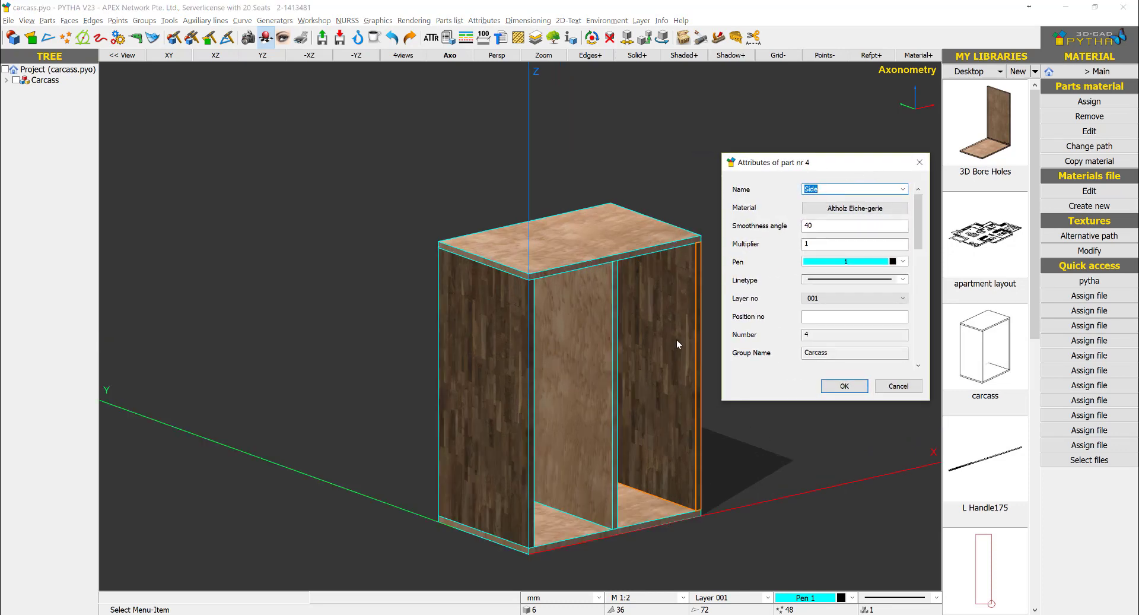
pyautogui.moveTo(917, 244); pyautogui.dragTo(914, 310)
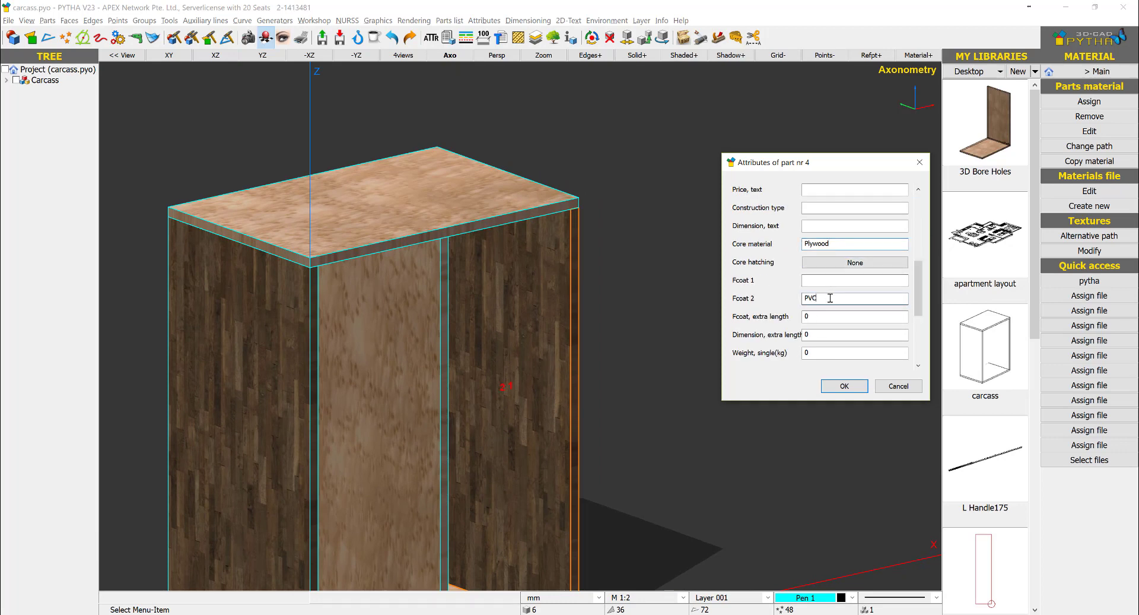
pyautogui.click(815, 280)
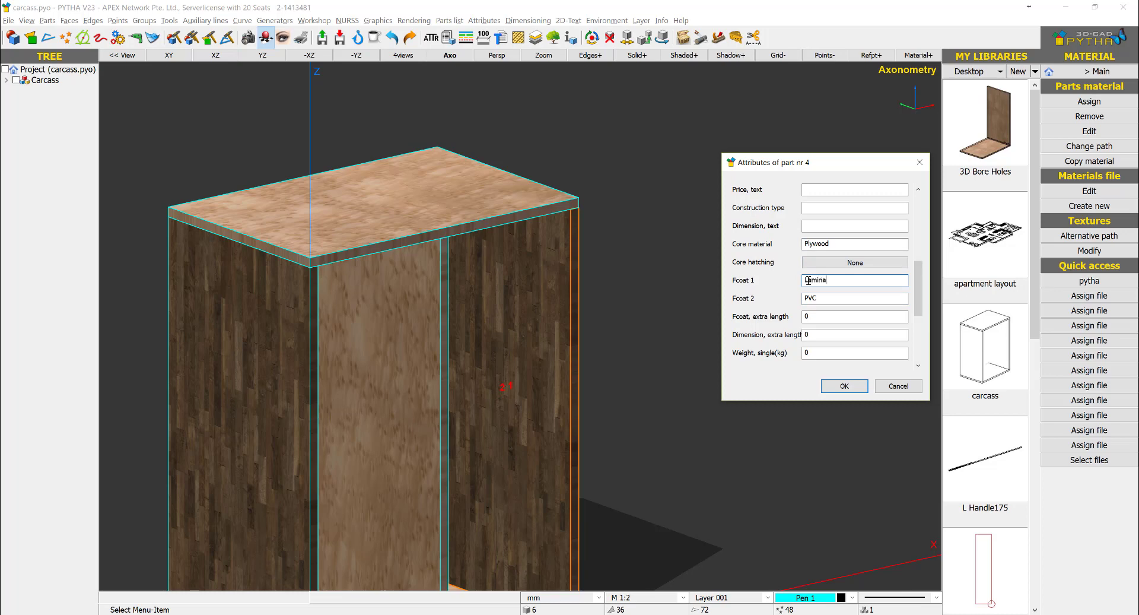
pyautogui.press('Return')
# Step: Set face coating 2 (Fcoat 2) of the left outer side panel to "Laminate" in its attributes
pyautogui.rightClick(245, 268)
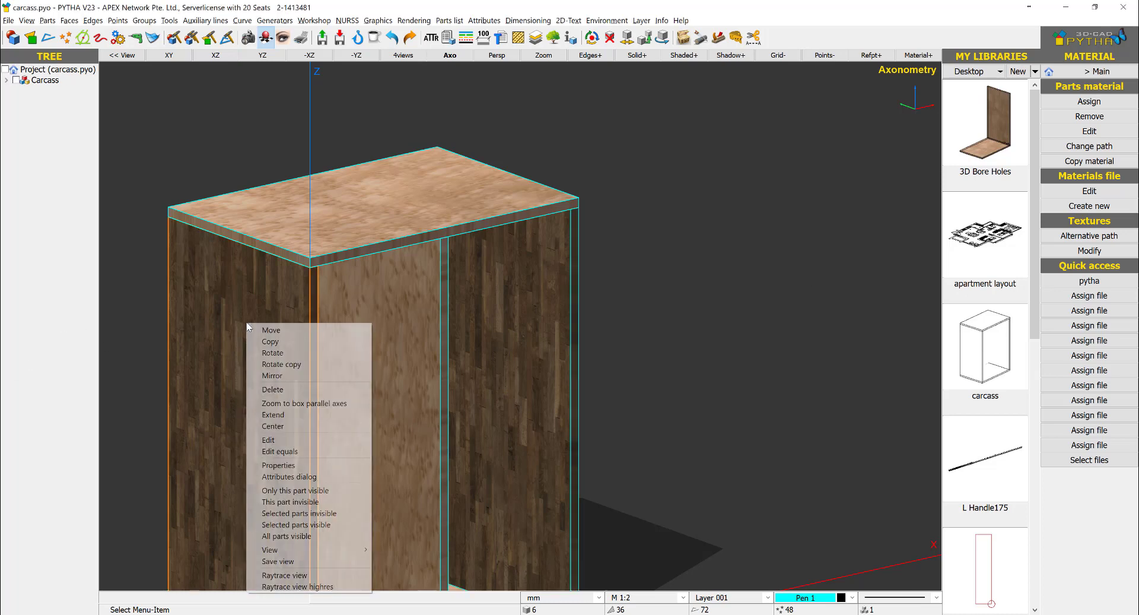
pyautogui.click(297, 475)
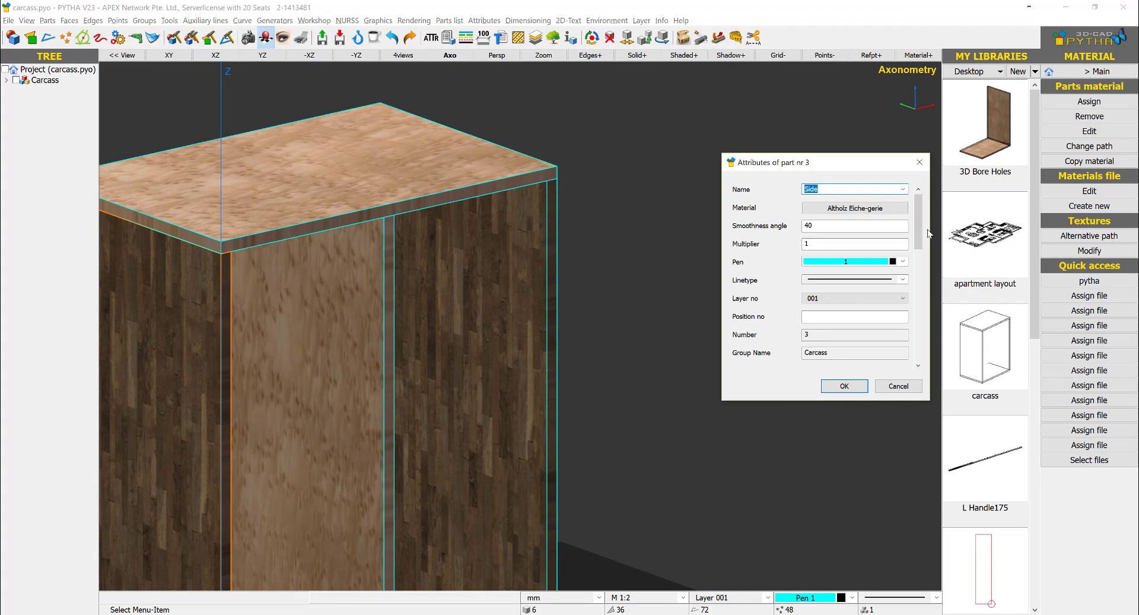
pyautogui.moveTo(920, 235); pyautogui.dragTo(923, 304)
pyautogui.click(870, 298)
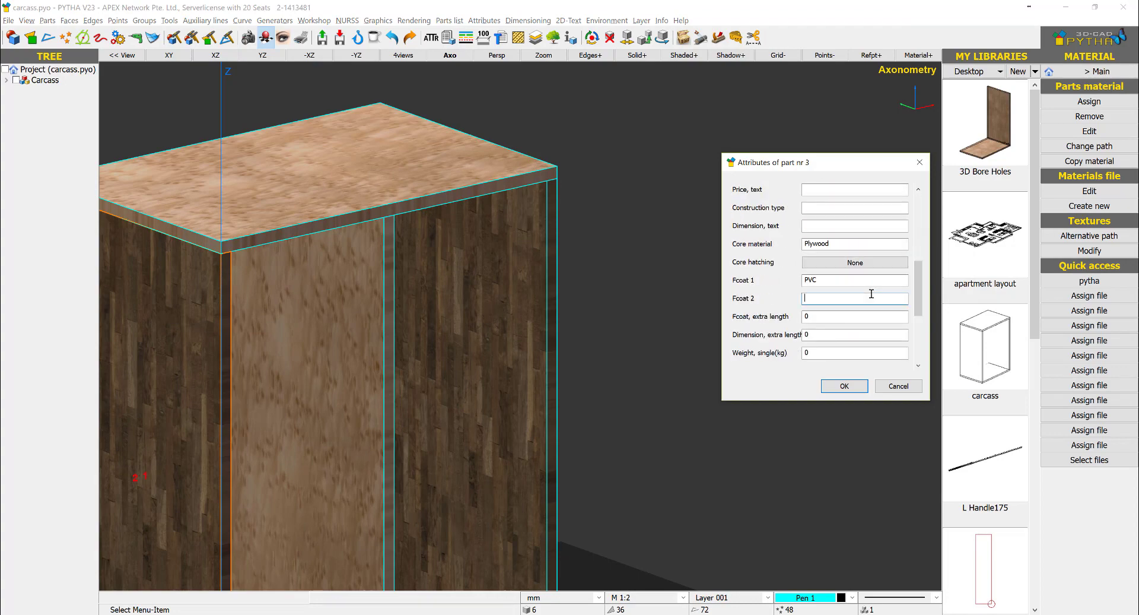
pyautogui.press('Return')
pyautogui.scroll(-5, 632, 251)
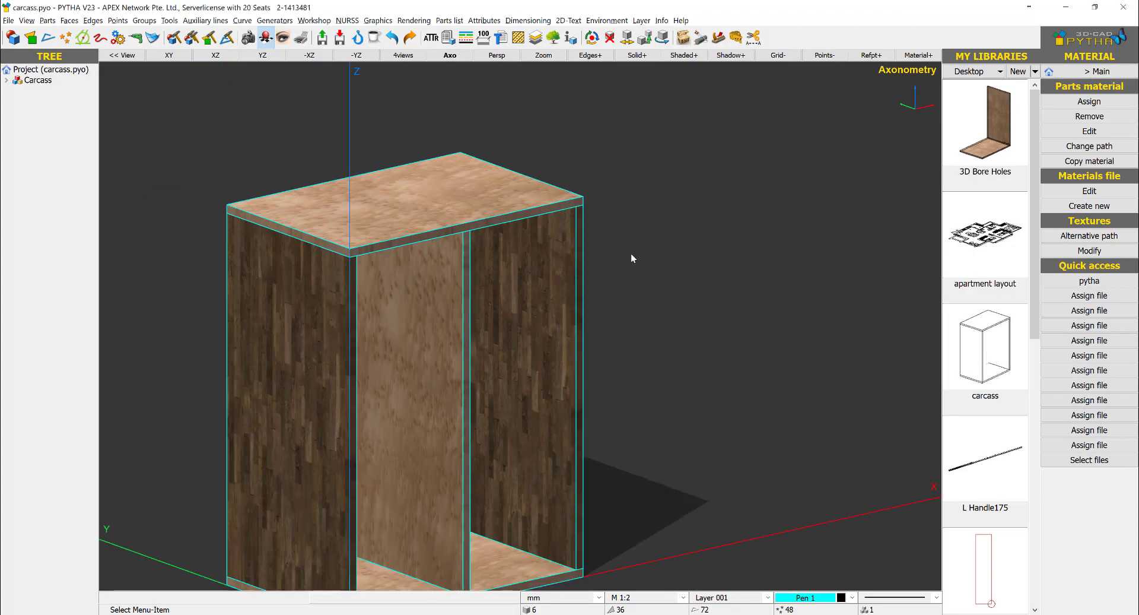
# Step: Generate a parts list for all carcass parts and examine the core material, Fcoat 1 and Fcoat 2 columns
pyautogui.click(436, 52)
pyautogui.click(448, 36)
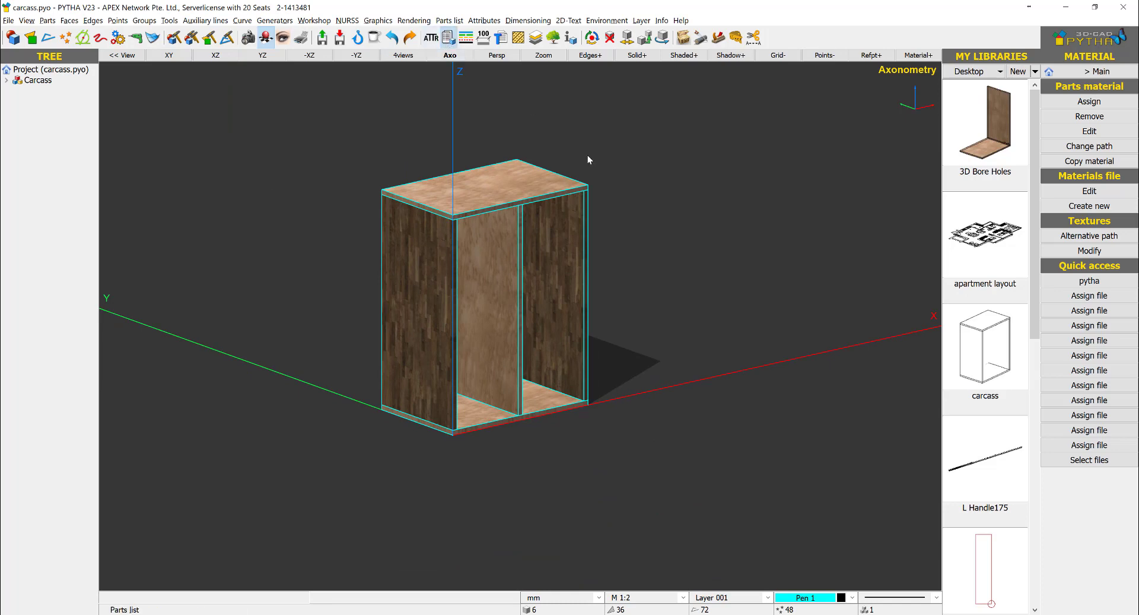
pyautogui.click(589, 179)
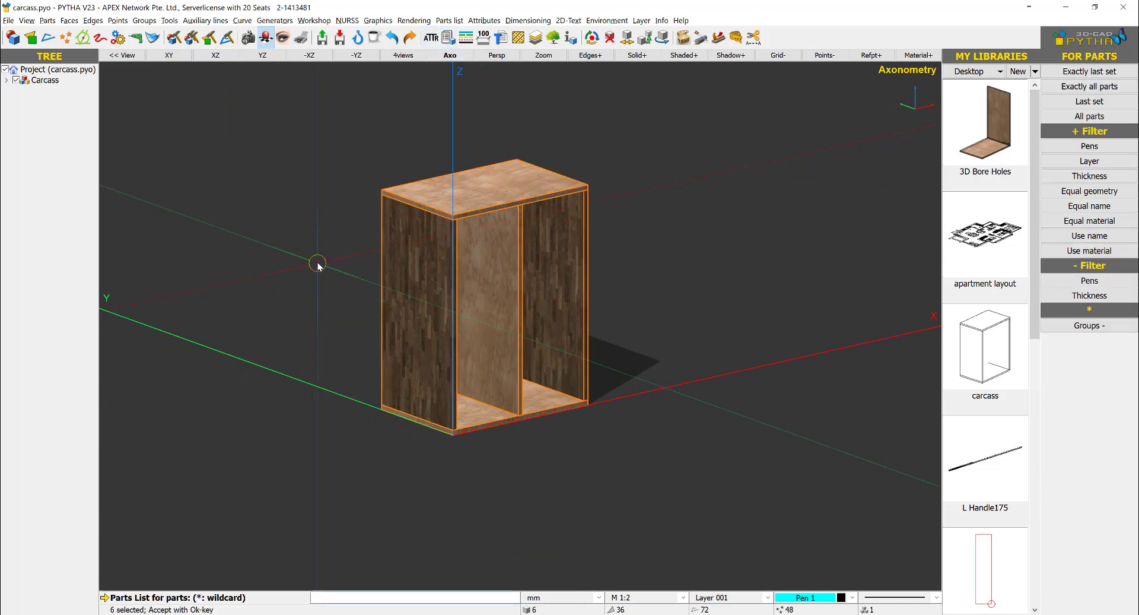
pyautogui.rightClick(319, 263)
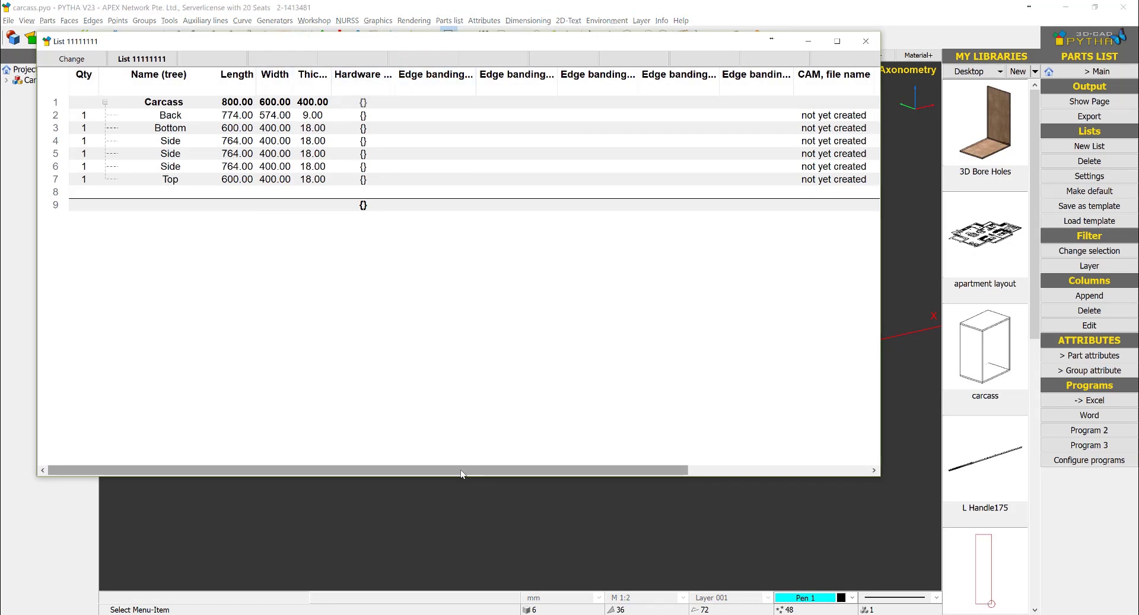
pyautogui.moveTo(462, 473); pyautogui.dragTo(678, 464)
pyautogui.click(765, 119)
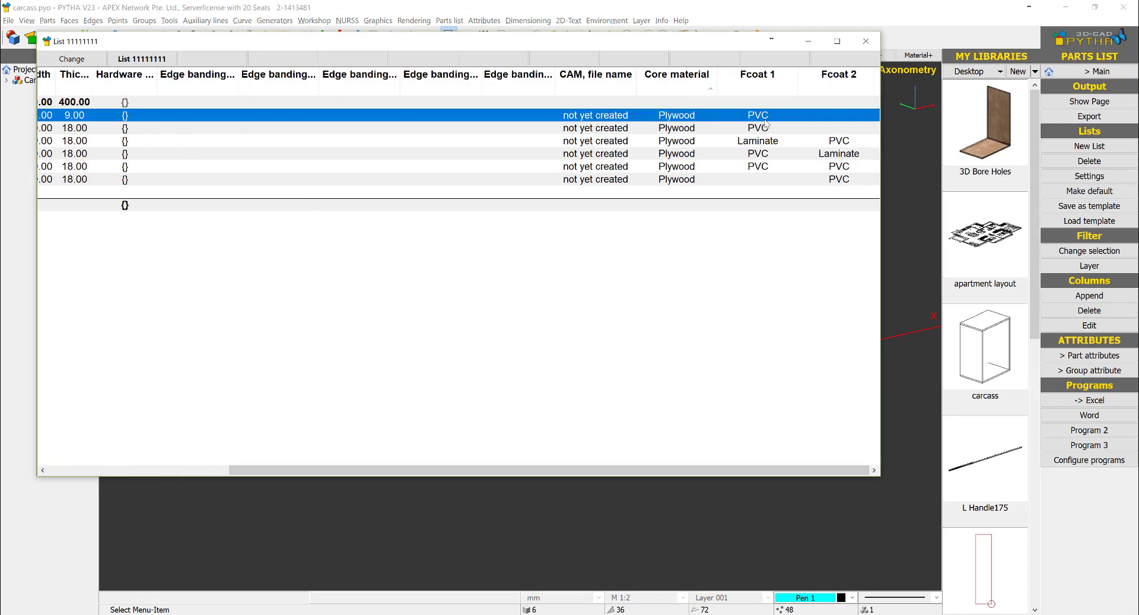
# Step: Check each carcass part's Fcoat 1 and Fcoat 2 entries row by row, and close the parts list to return to the model
pyautogui.click(771, 128)
pyautogui.click(783, 141)
pyautogui.click(787, 153)
pyautogui.click(787, 167)
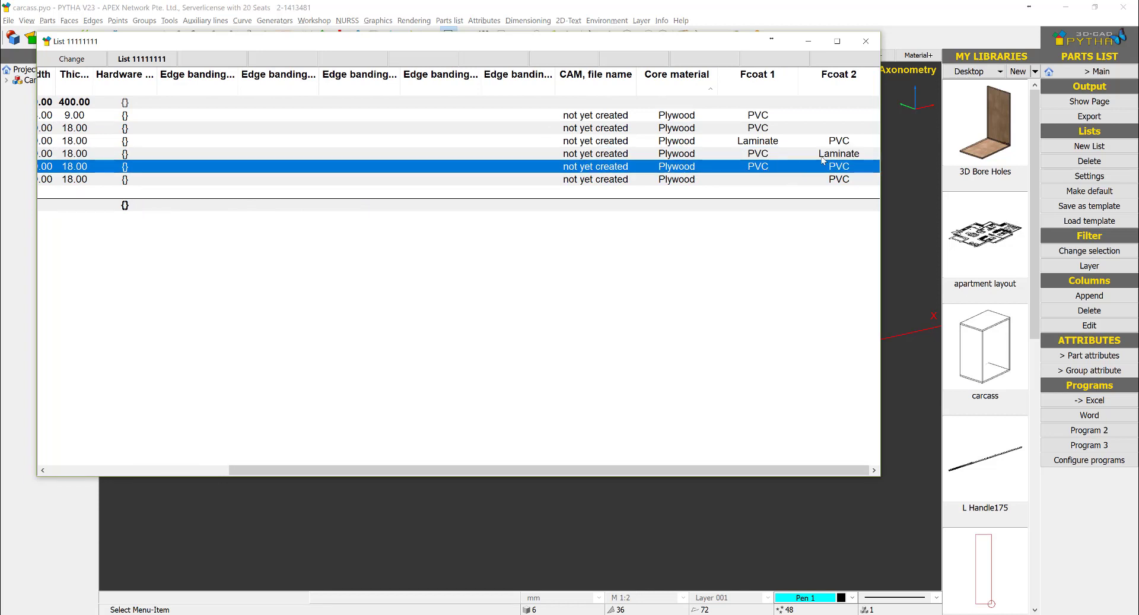
pyautogui.click(762, 153)
pyautogui.click(761, 144)
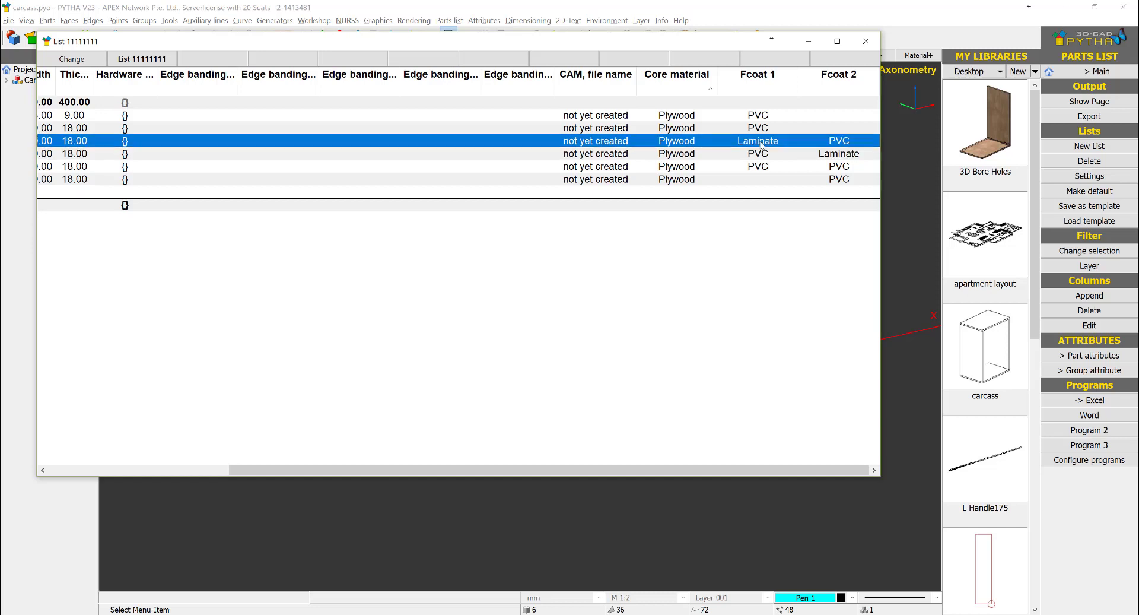
pyautogui.click(763, 133)
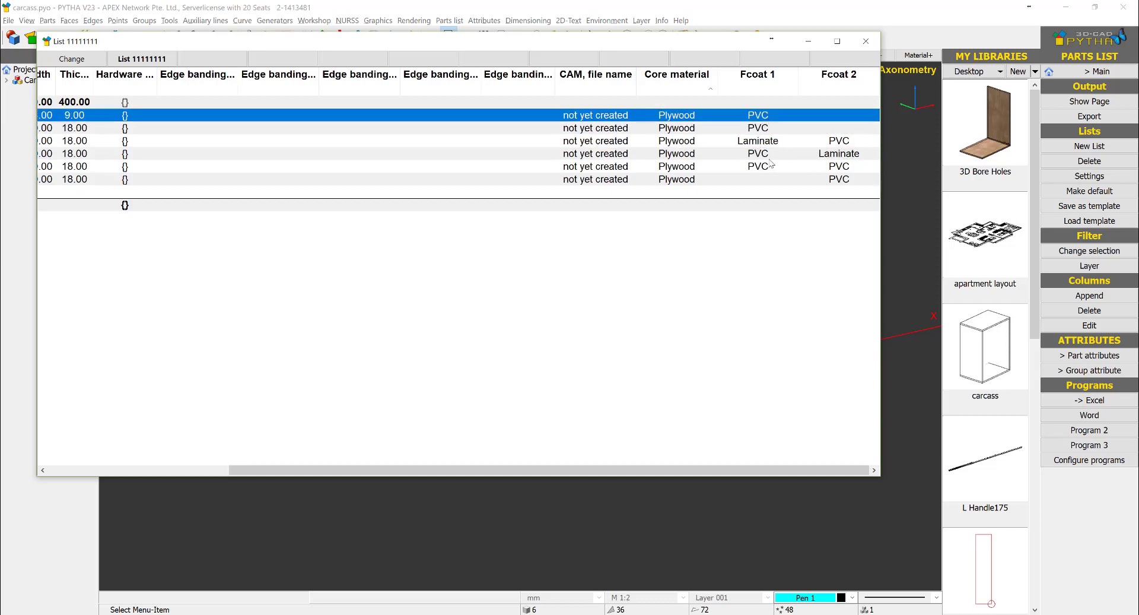
pyautogui.click(773, 181)
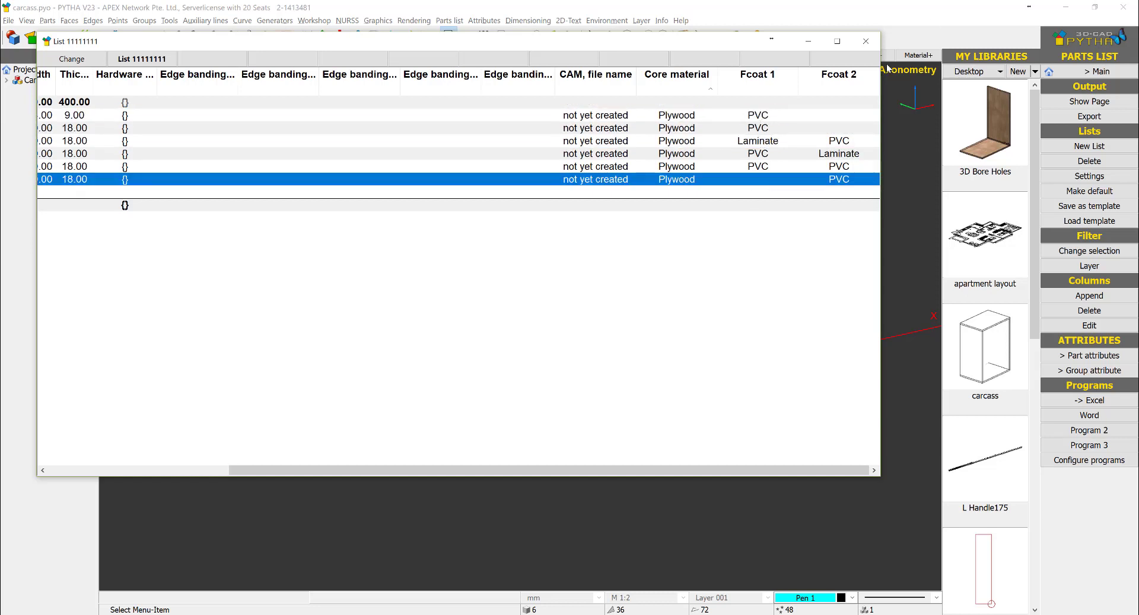
pyautogui.click(865, 41)
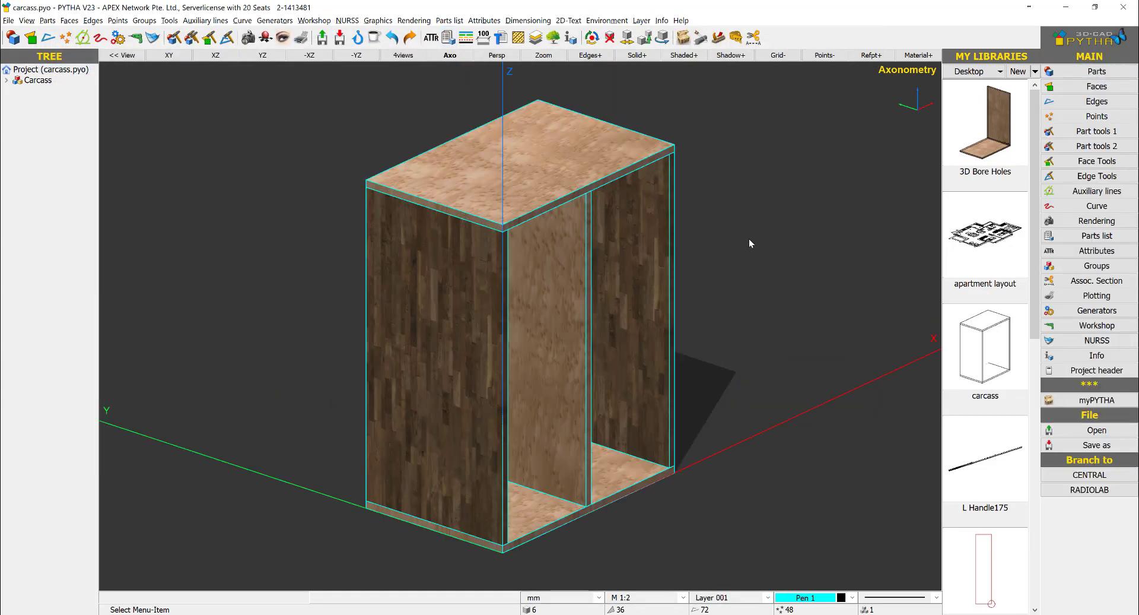
pyautogui.moveTo(742, 315); pyautogui.dragTo(726, 309, button='middle')
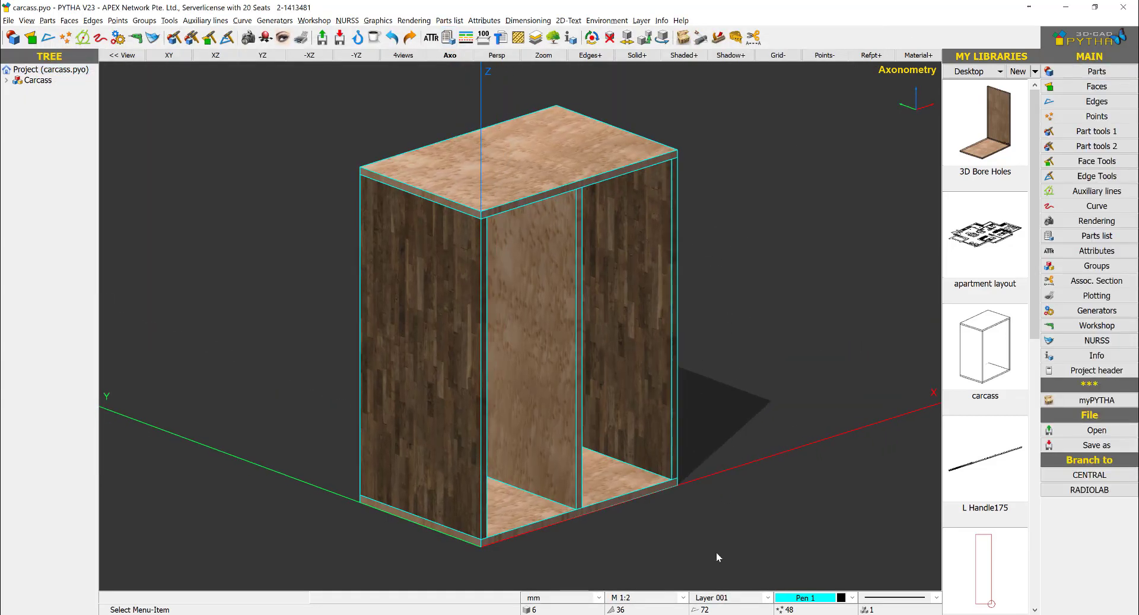